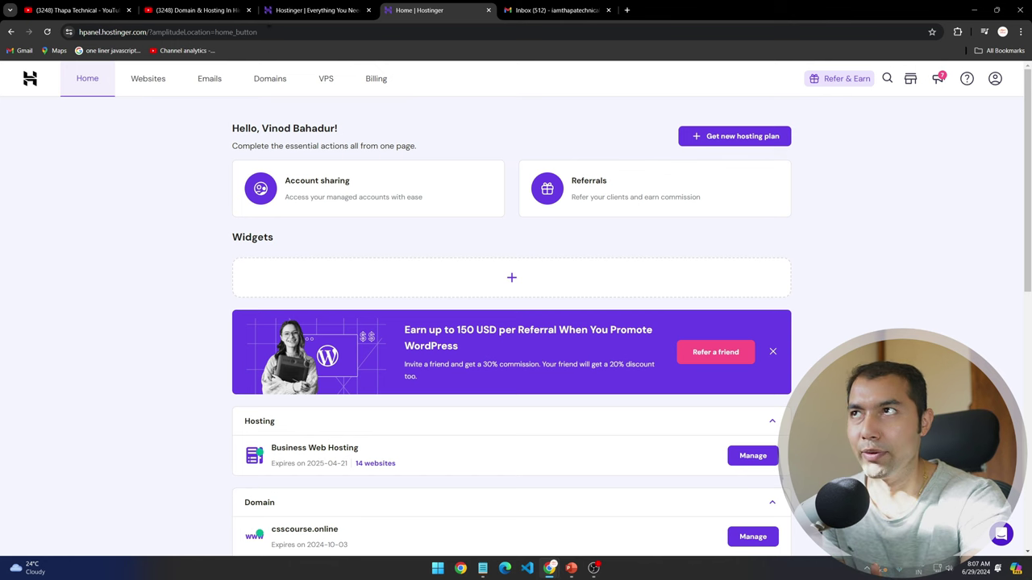
left_click(307, 9)
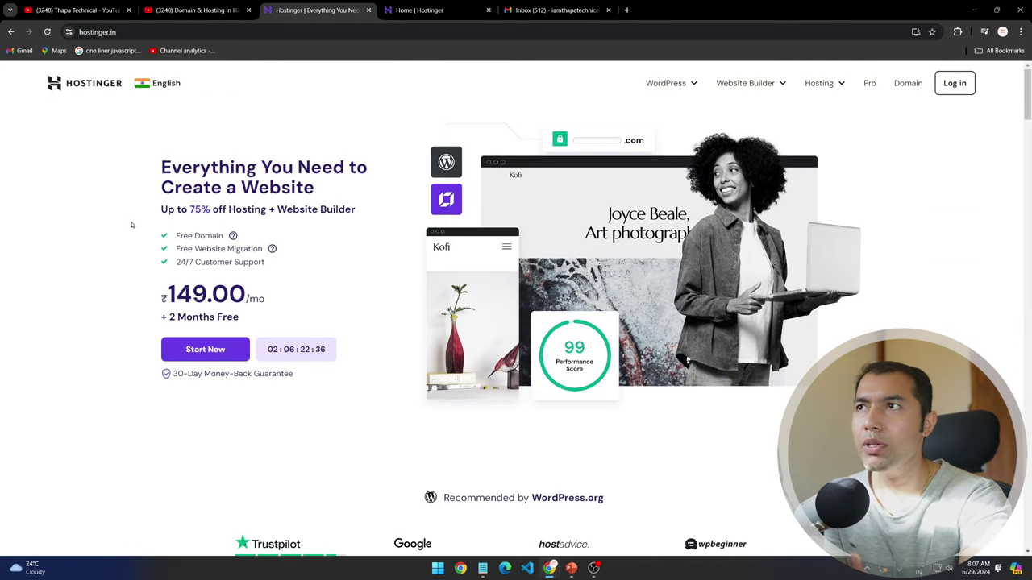
key("ctrl+shift+Tab")
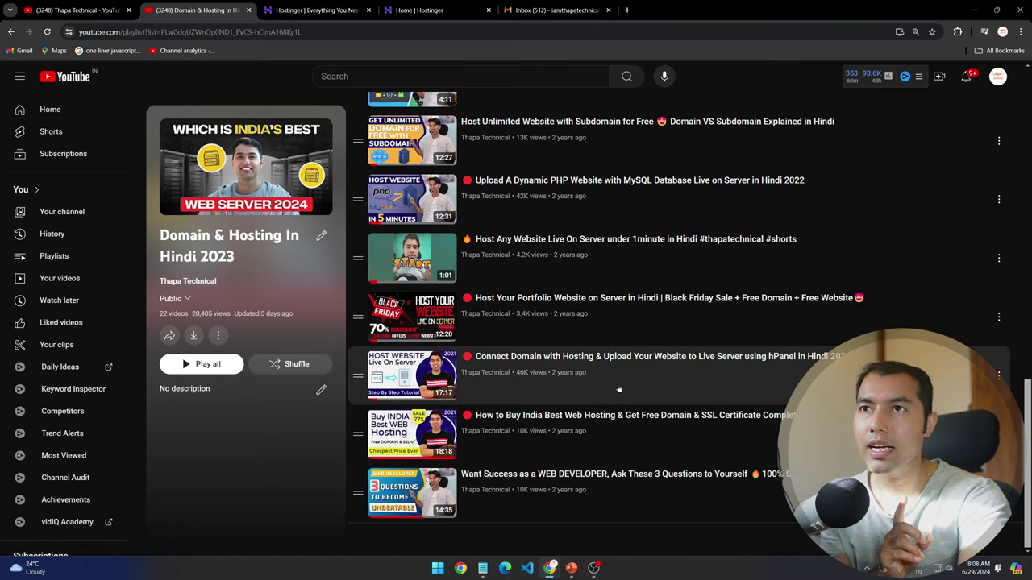
scroll(617, 390, "up", 3)
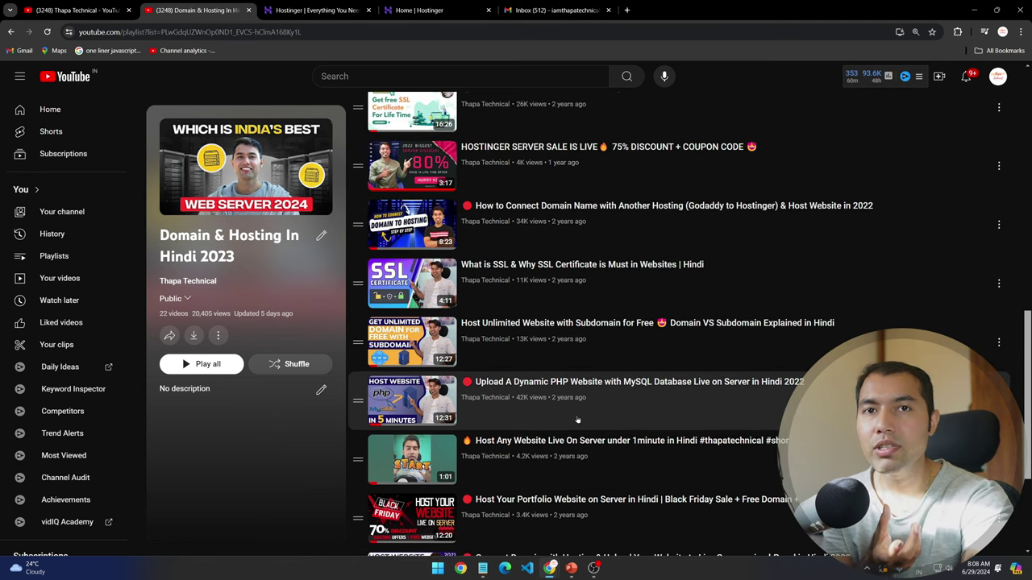
scroll(577, 419, "up", 8)
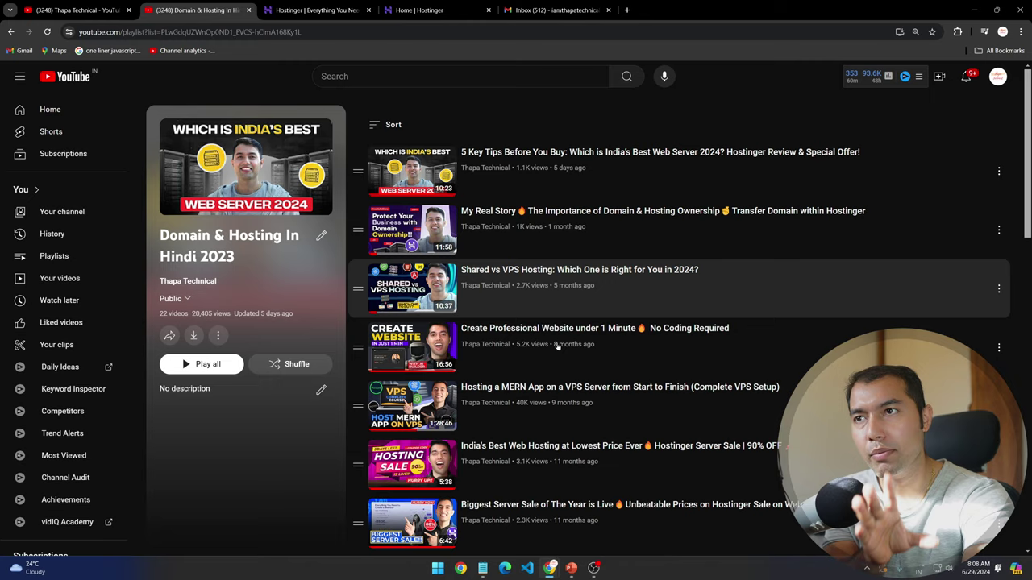
scroll(557, 345, "down", 12)
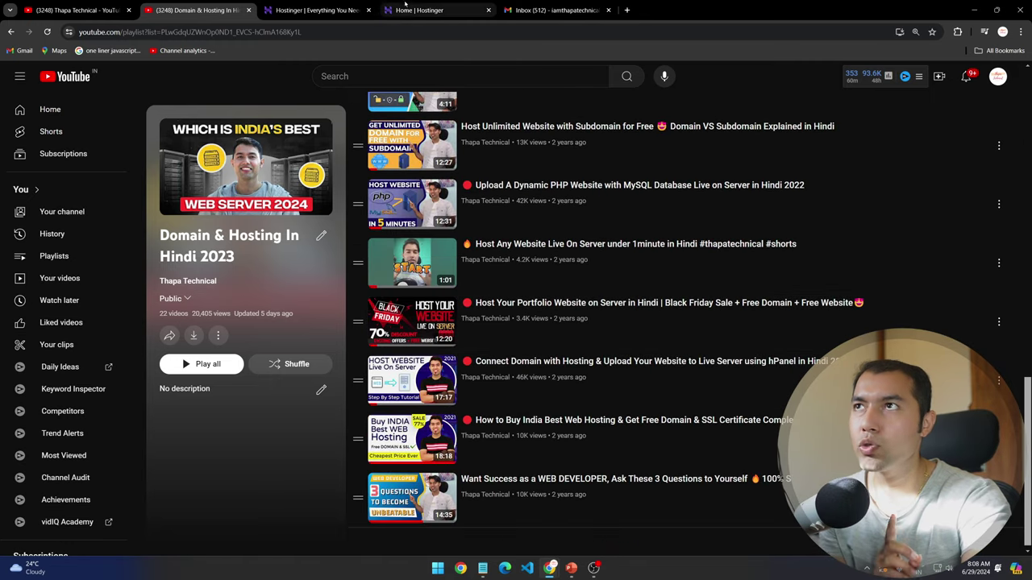
left_click(406, 6)
left_click(318, 10)
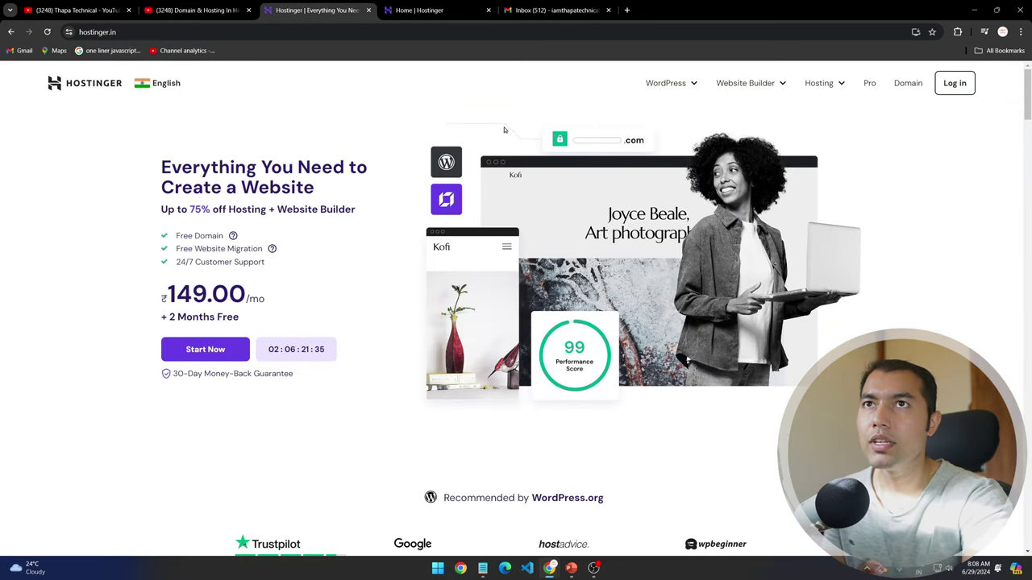
left_click(442, 10)
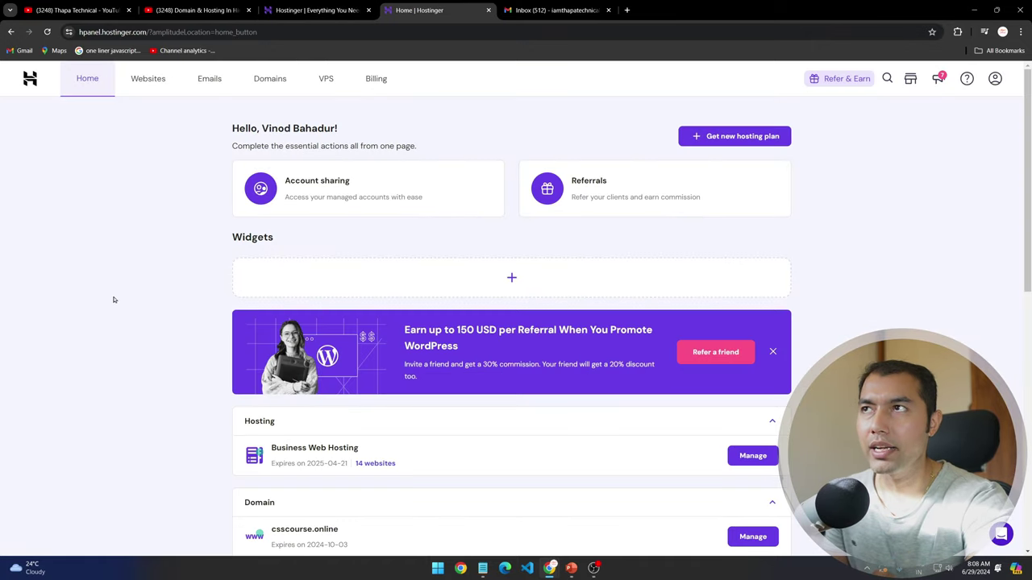
Go to Emails and manage the kodyfier.com domain's mailboxes.
left_click(209, 80)
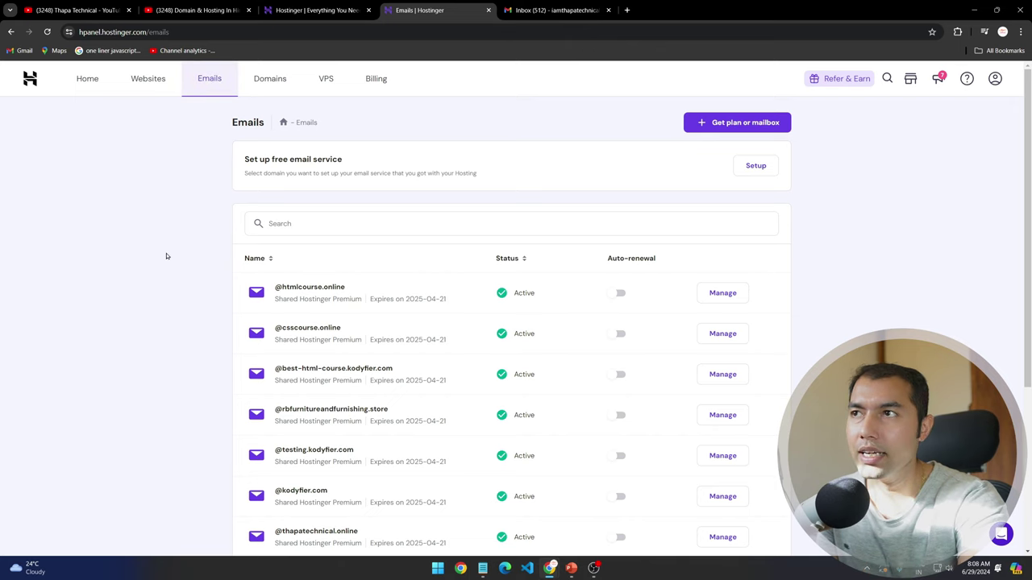
scroll(166, 251, "down", 2)
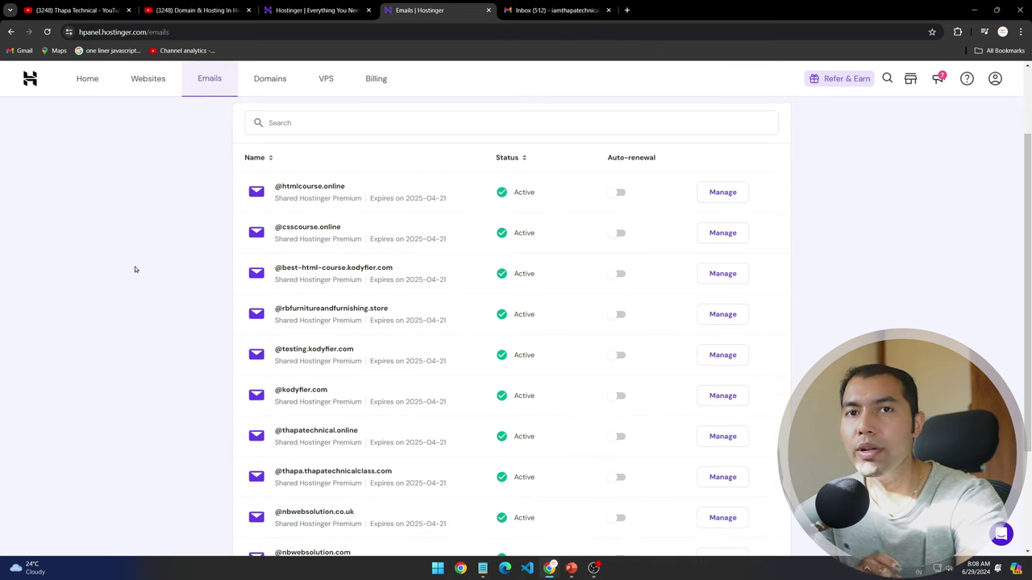
scroll(114, 278, "down", 2)
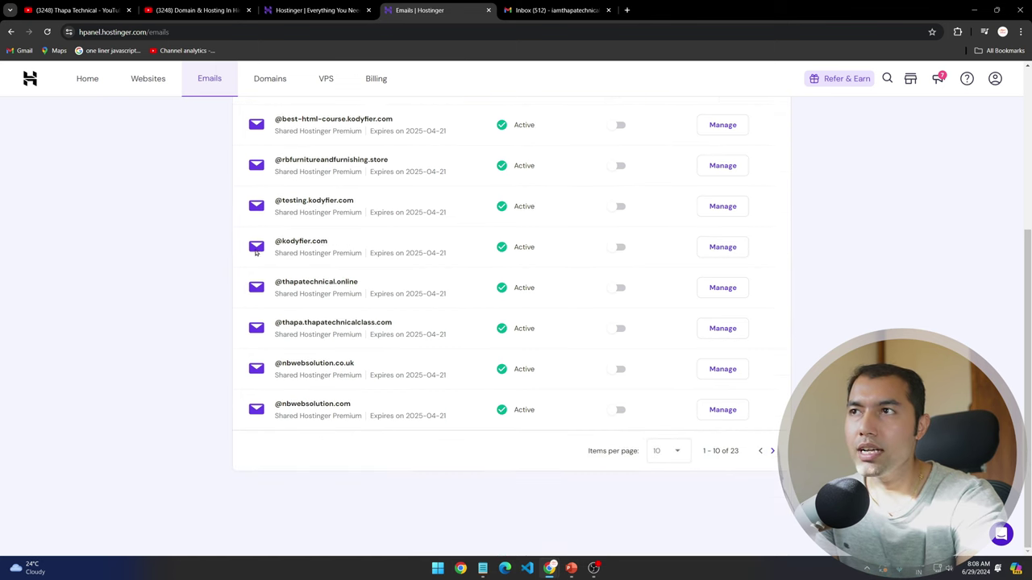
left_click(723, 247)
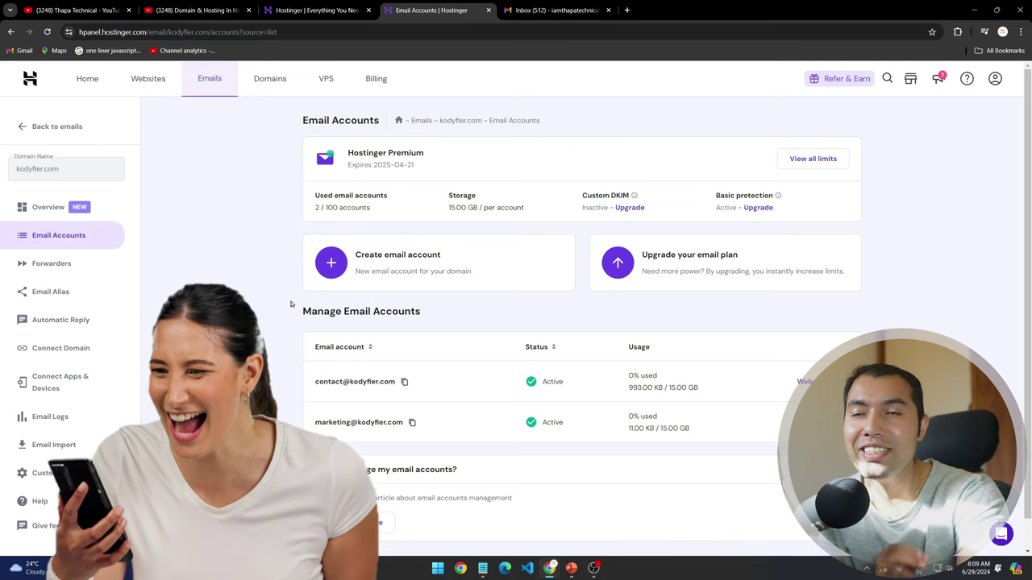
scroll(291, 303, "down", 1)
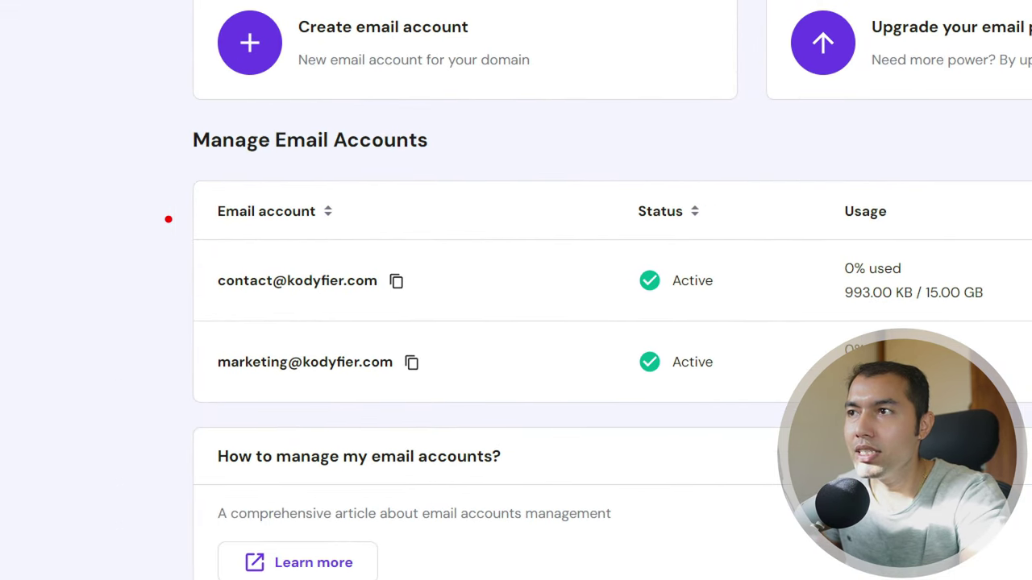
left_click_drag(290, 319, 421, 411)
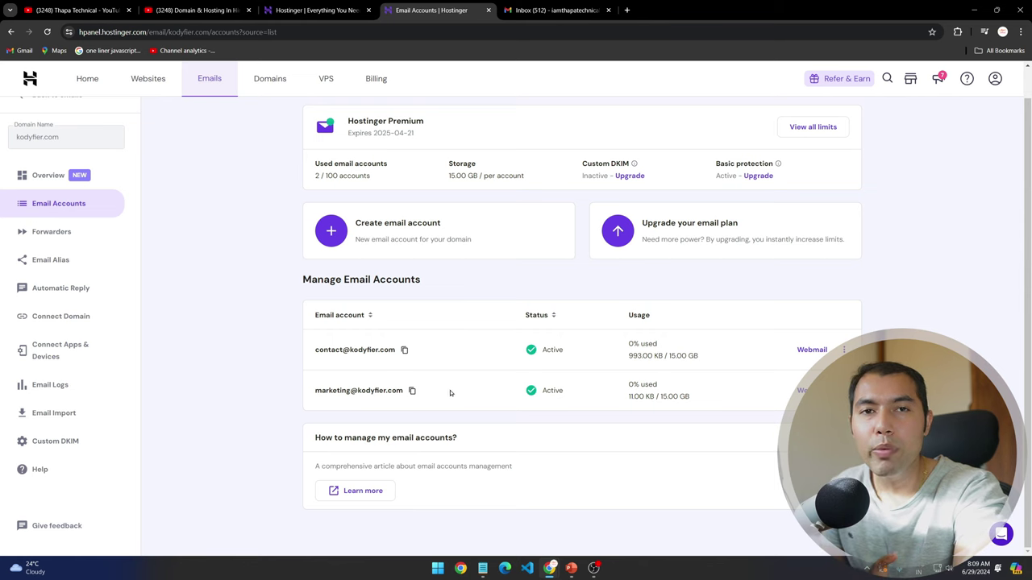
scroll(451, 392, "up", 1)
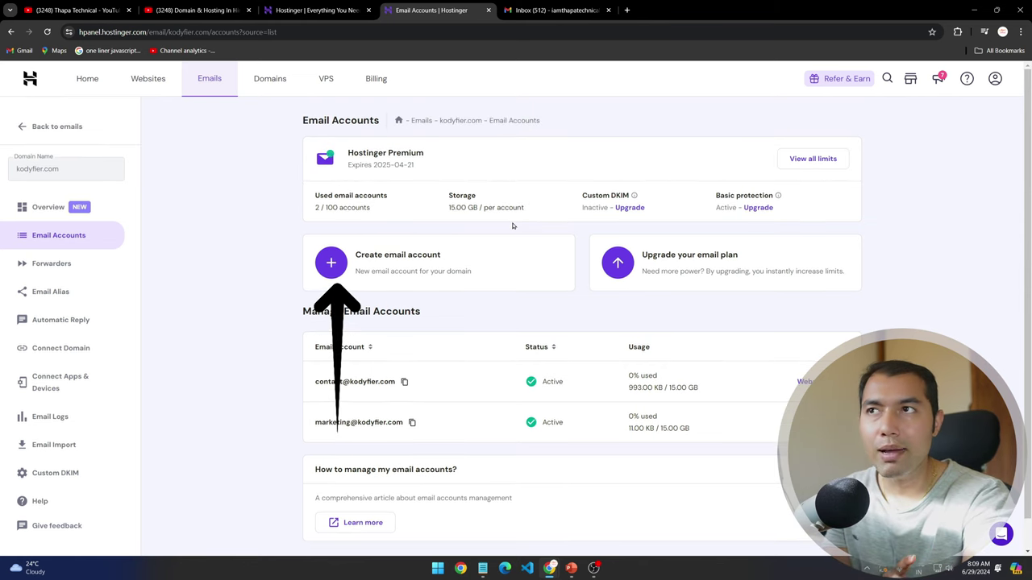
Create a 'founder' mailbox on kodyfier.com with a strong password meeting all requirements.
left_click(334, 264)
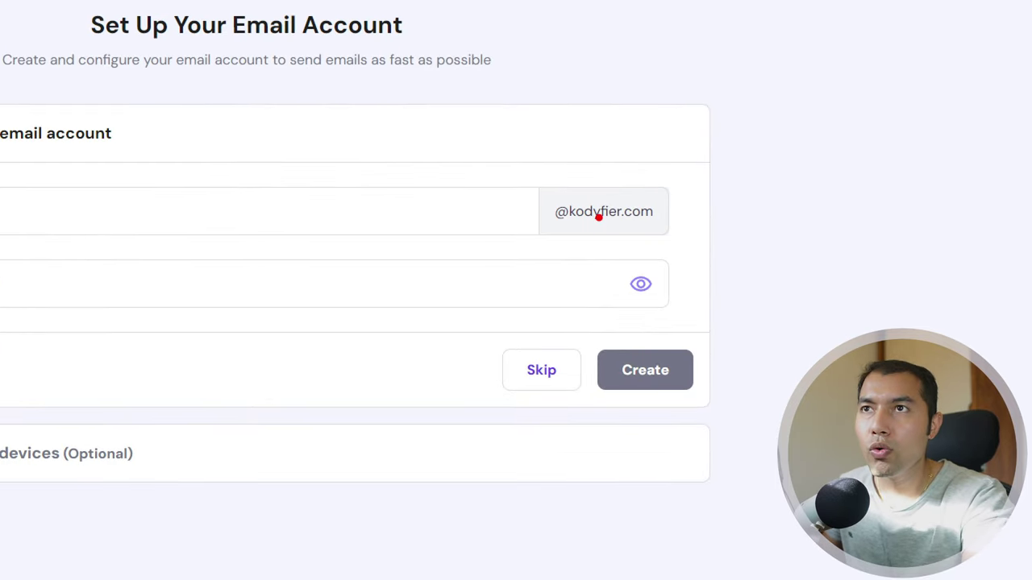
left_click_drag(647, 196, 721, 243)
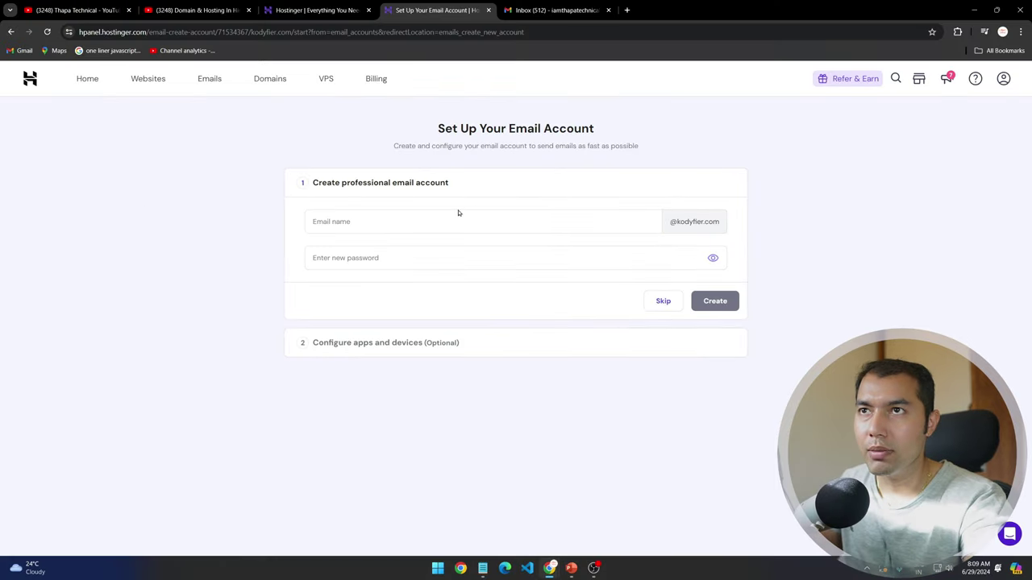
left_click(72, 206)
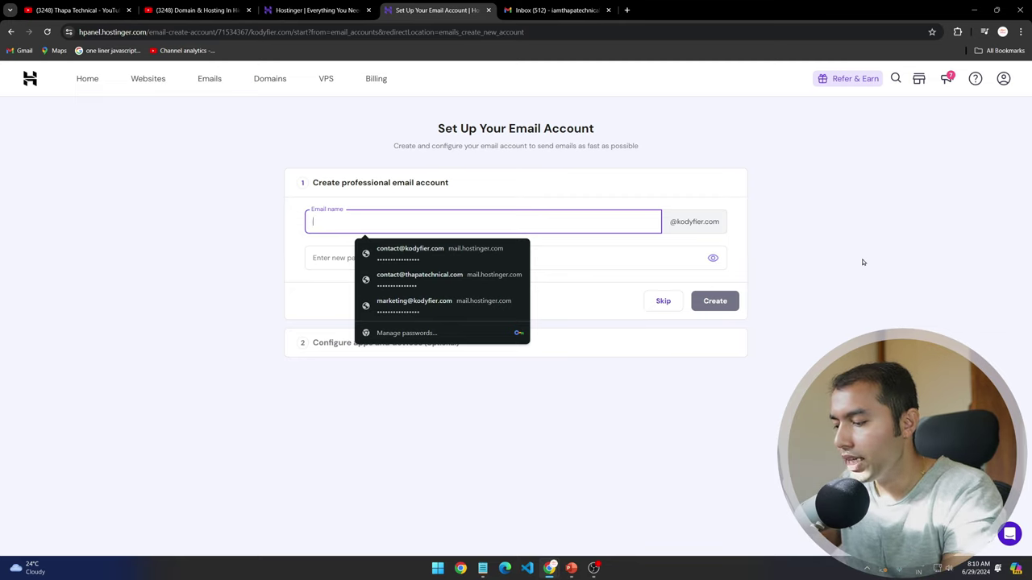
type("founder")
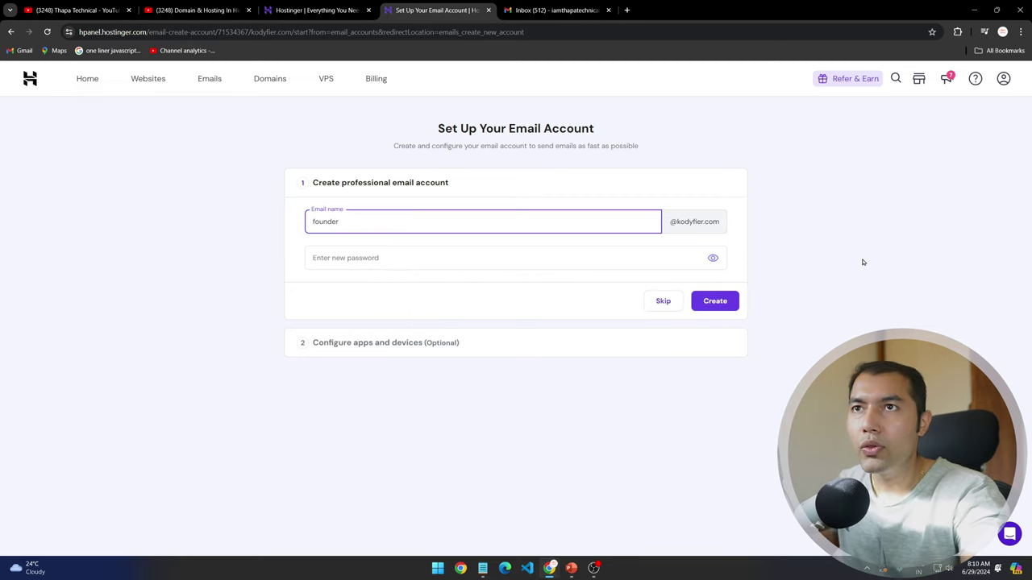
left_click(432, 263)
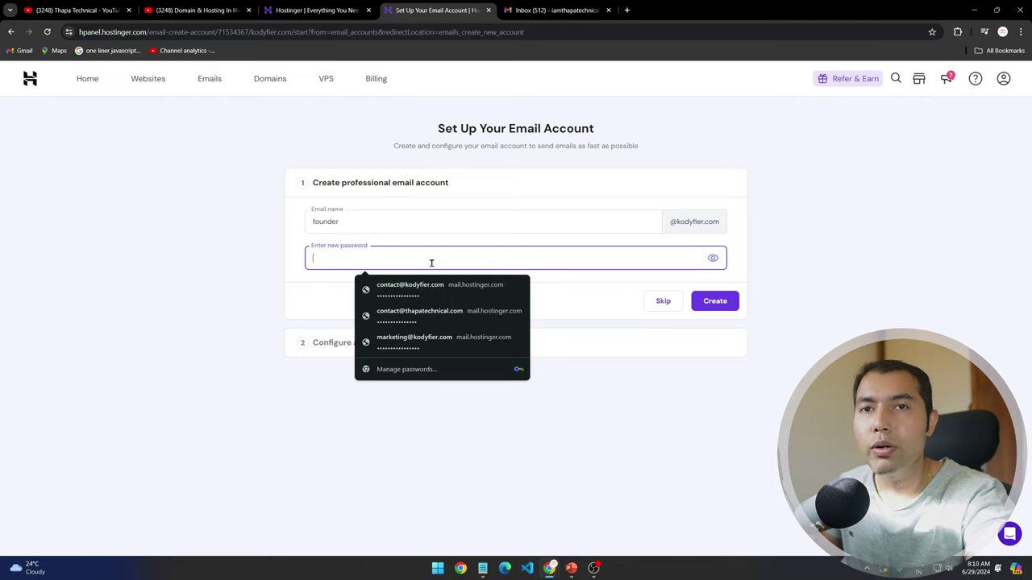
type("••")
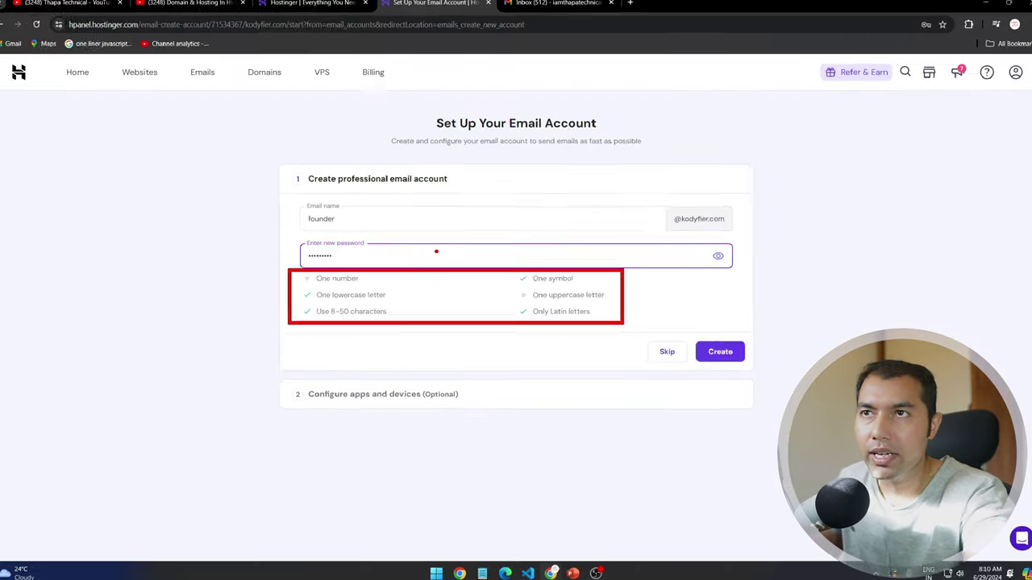
type("••••••")
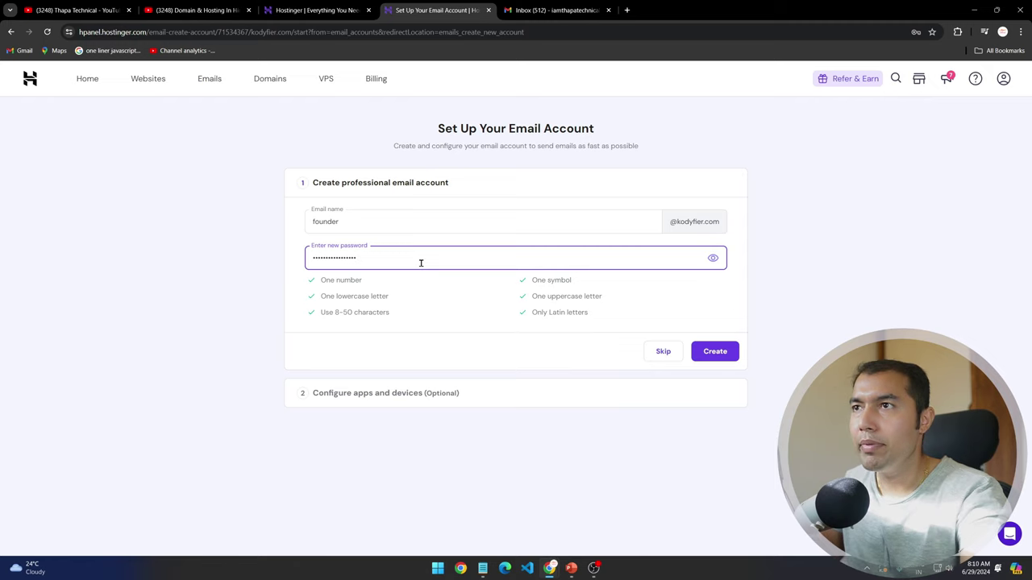
left_click(715, 353)
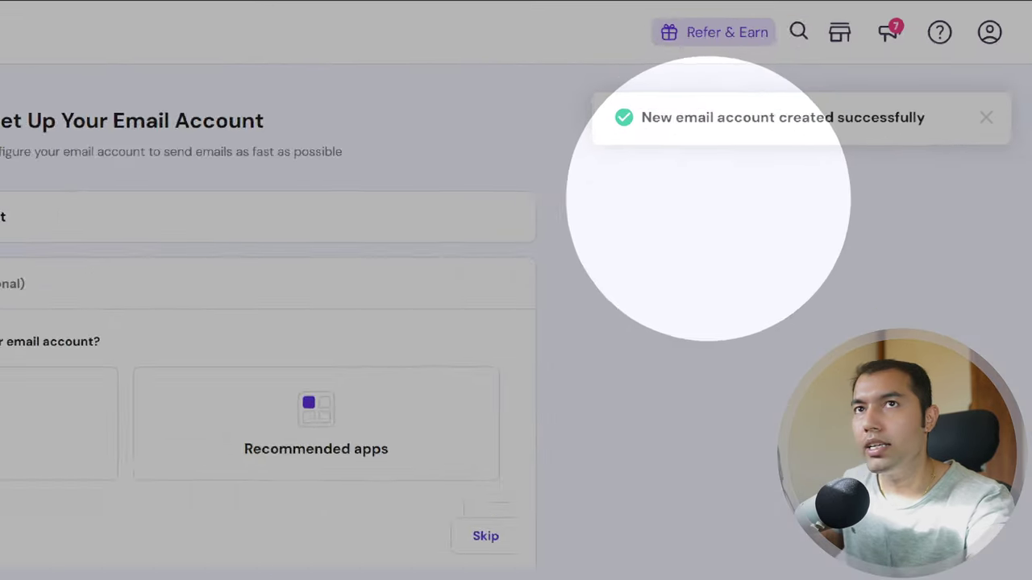
Skip app and device setup and confirm the founder mailbox is listed as the third account.
left_click_drag(503, 116, 1018, 203)
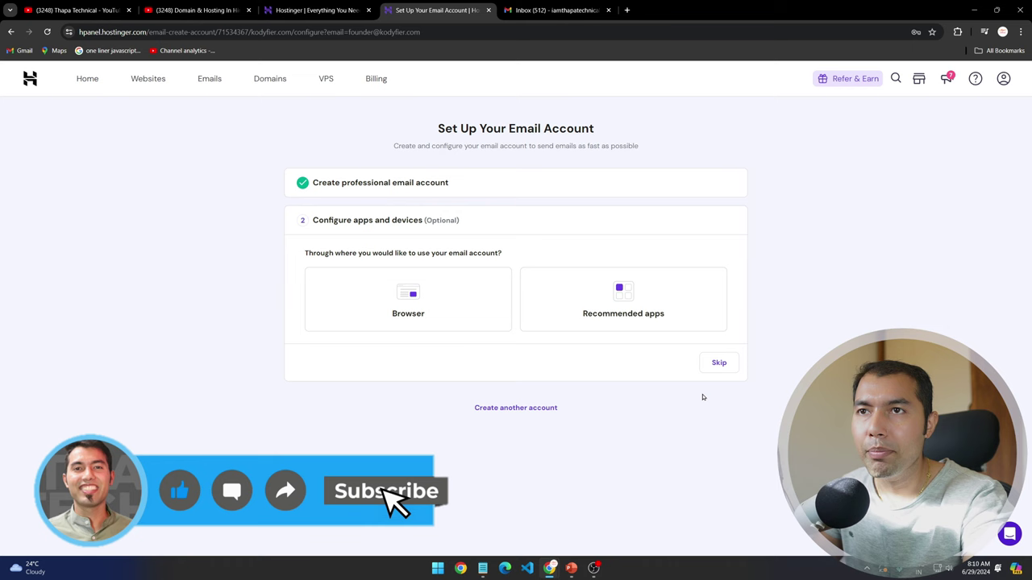
left_click(718, 364)
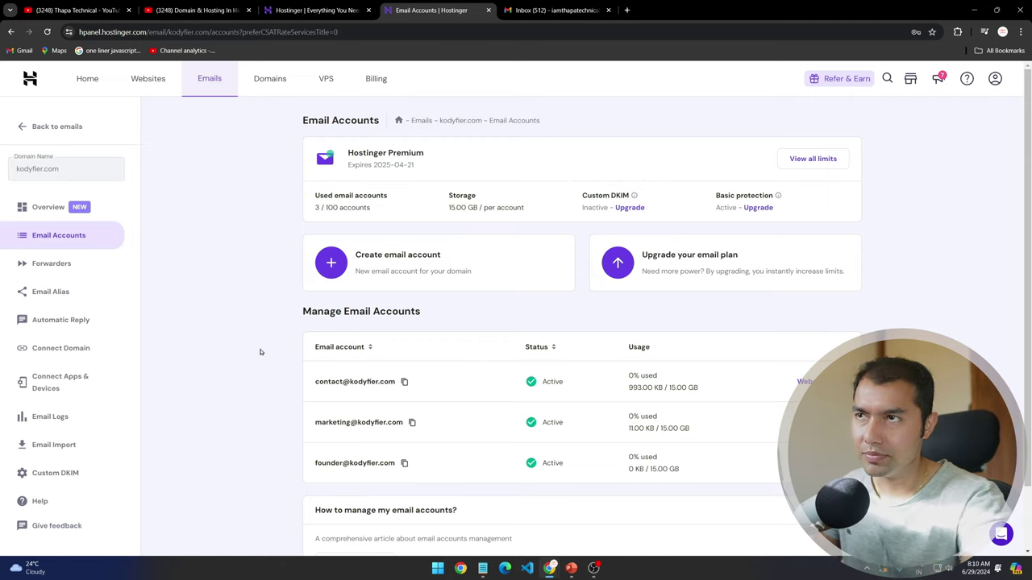
scroll(244, 333, "down", 2)
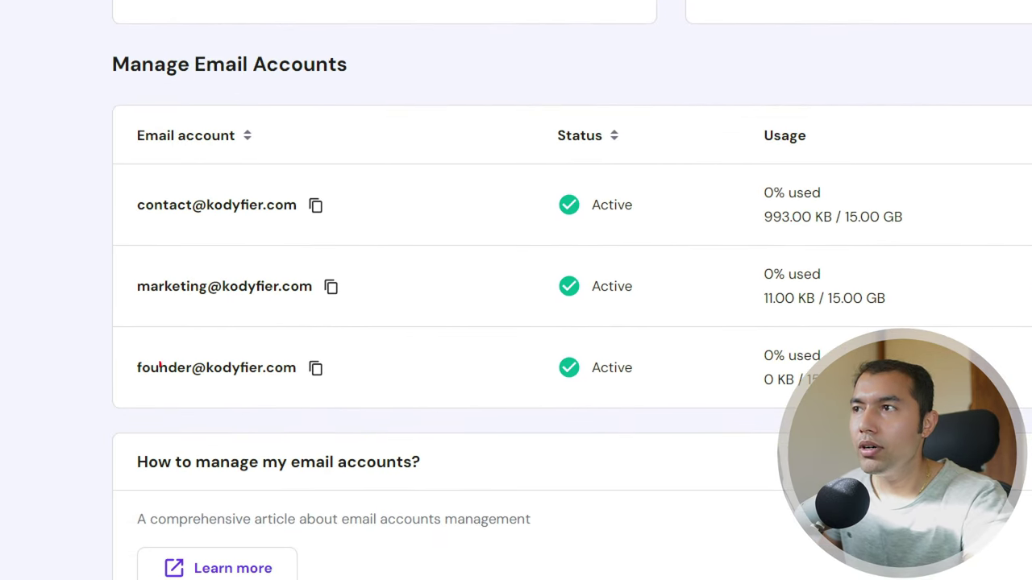
left_click_drag(100, 321, 350, 407)
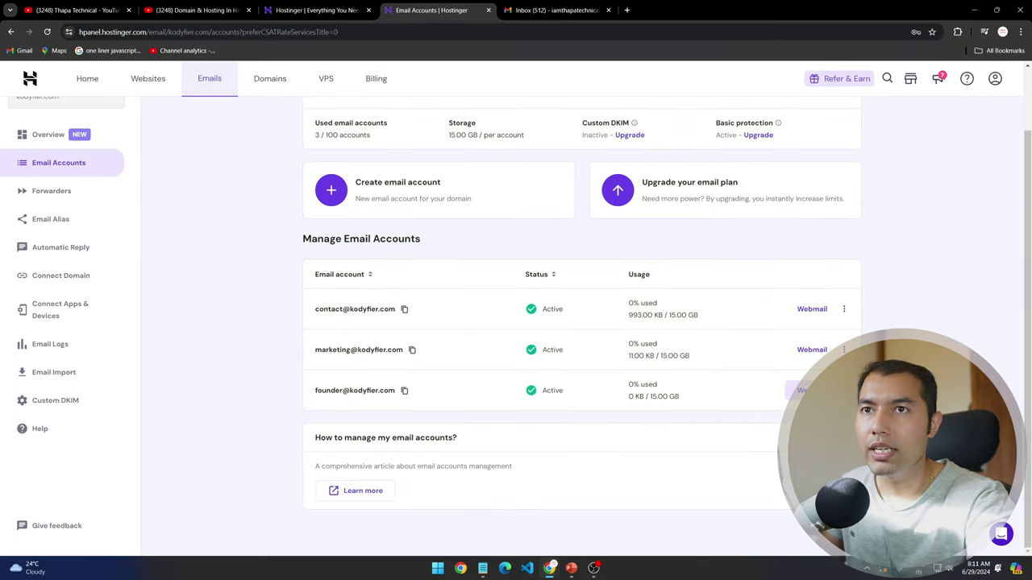
Log in to Hostinger Webmail as the founder mailbox and dismiss the save-password prompt.
left_click(706, 314)
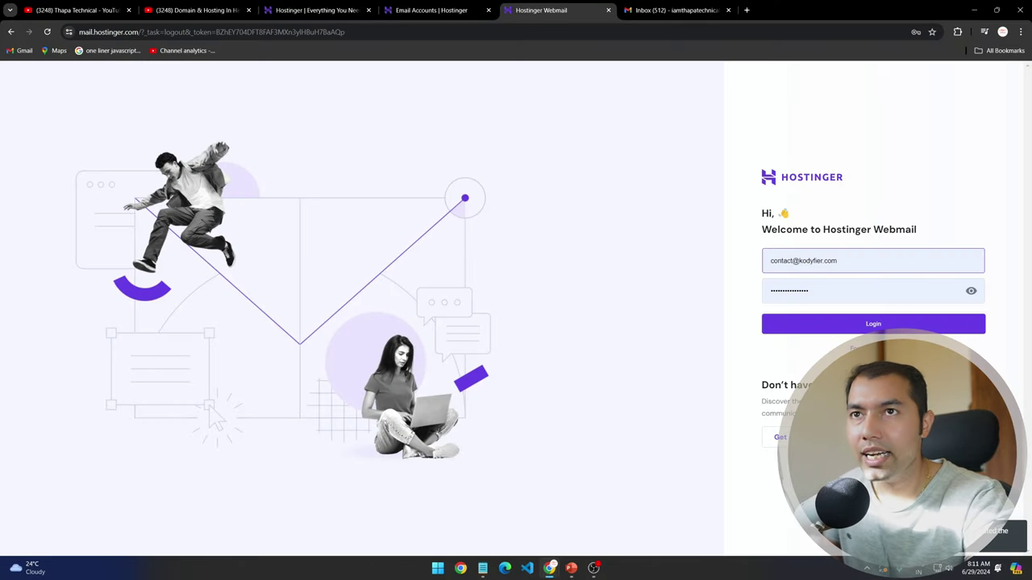
double_click(793, 261)
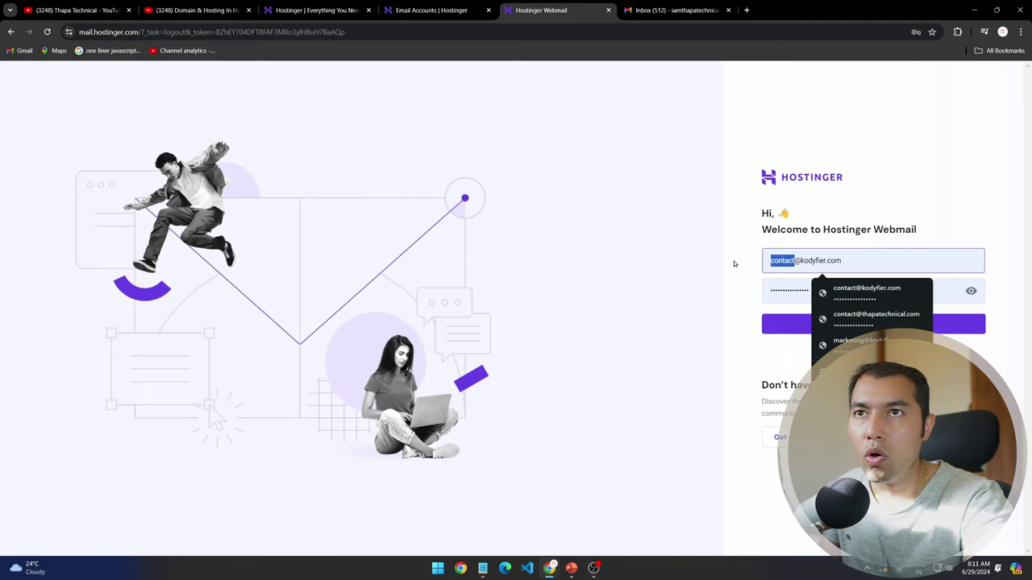
key("BackSpace")
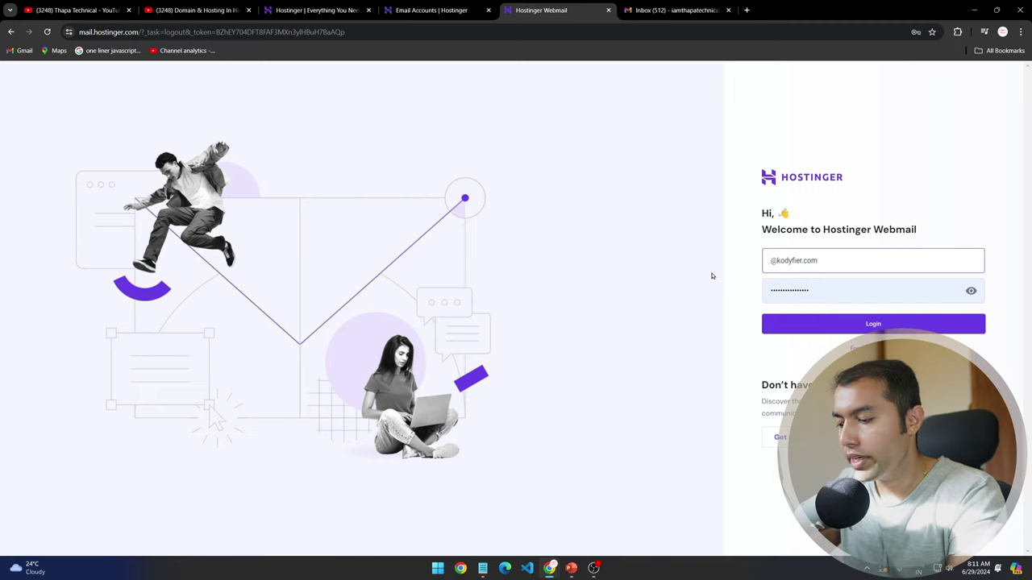
type("f")
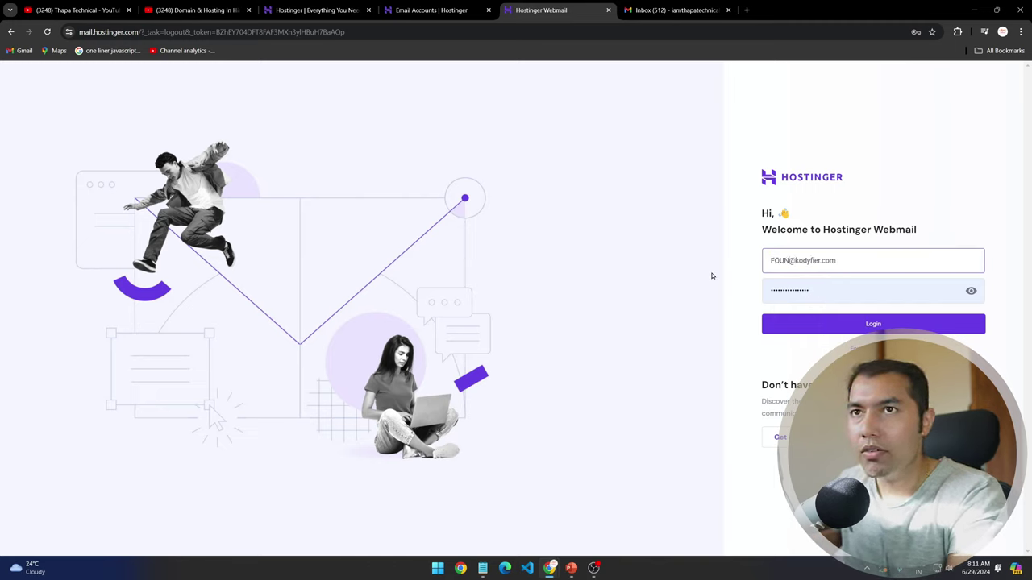
type("o")
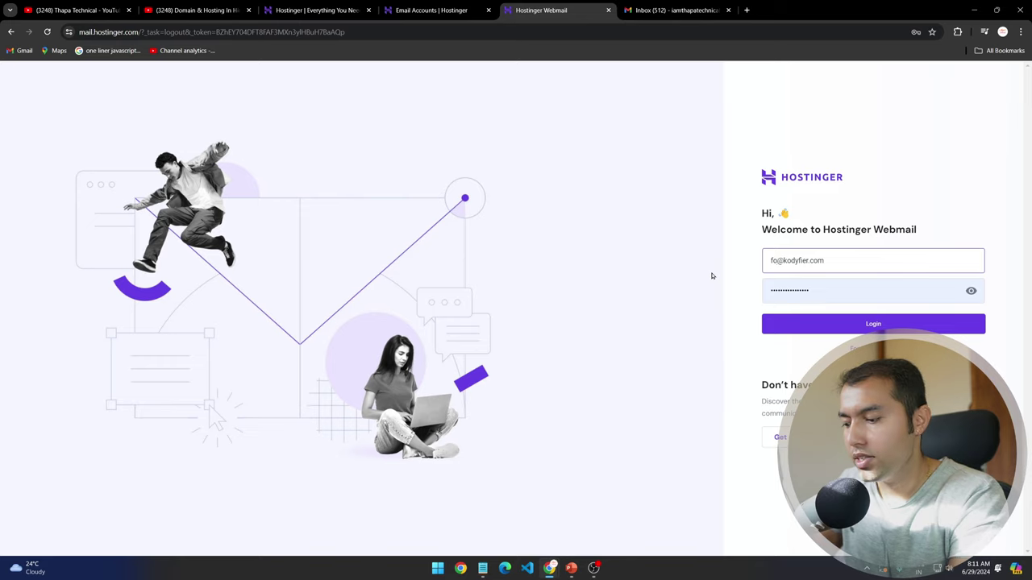
type("under")
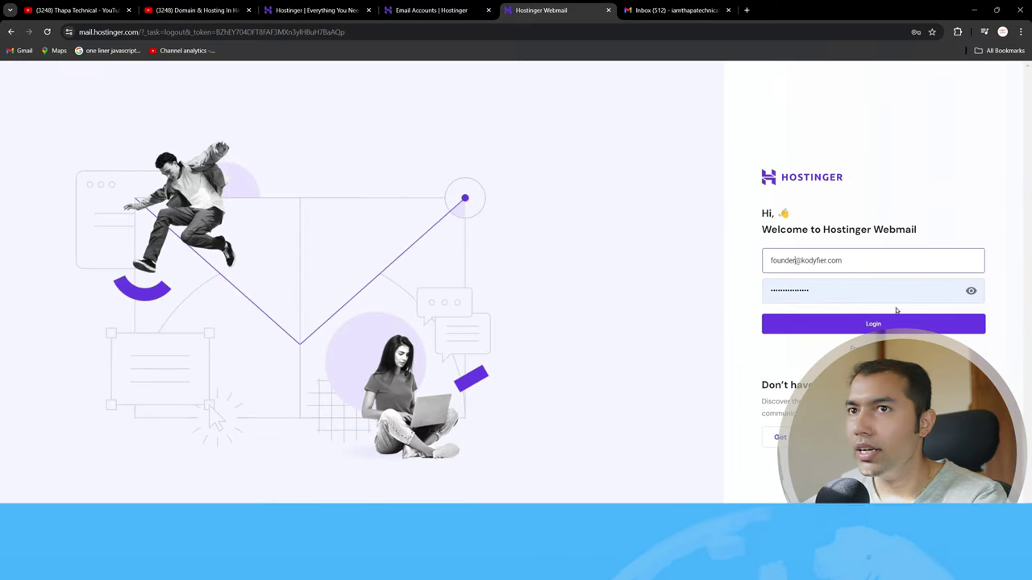
left_click(719, 358)
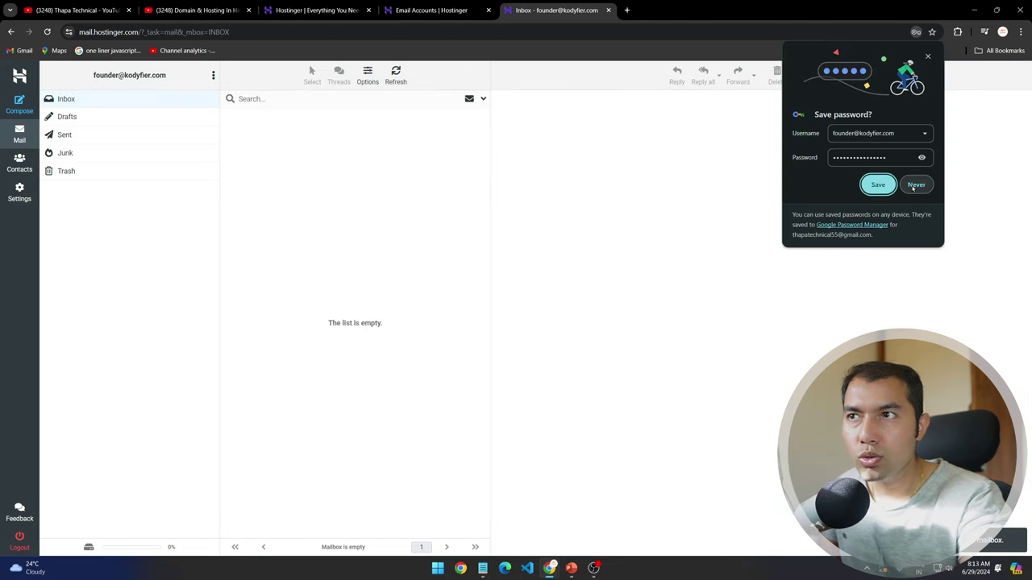
left_click(877, 185)
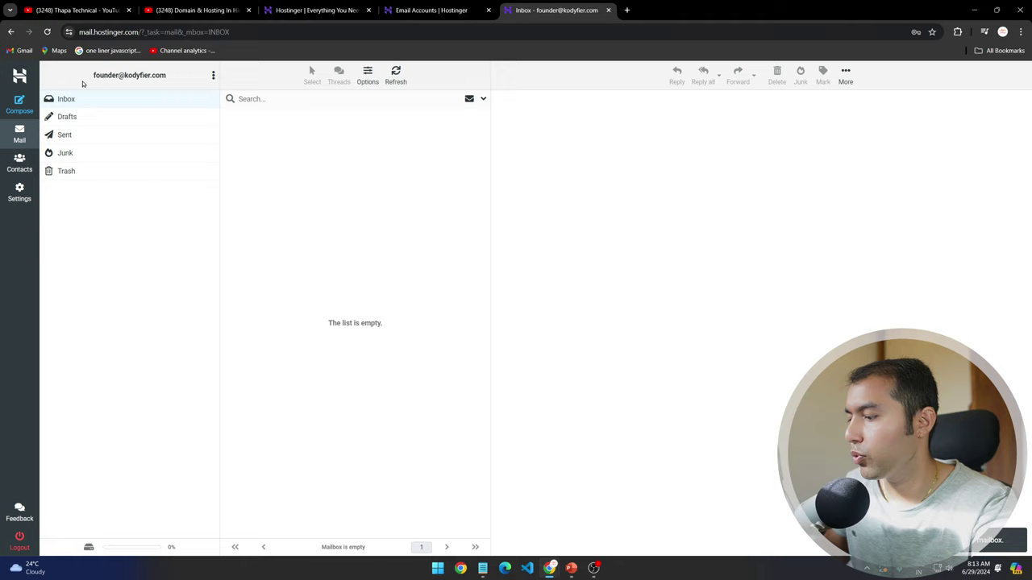
Adjust the browser zoom level on the webmail page.
key("ctrl+plus")
key("ctrl+plus")
key("ctrl+plus")
key("ctrl+plus")
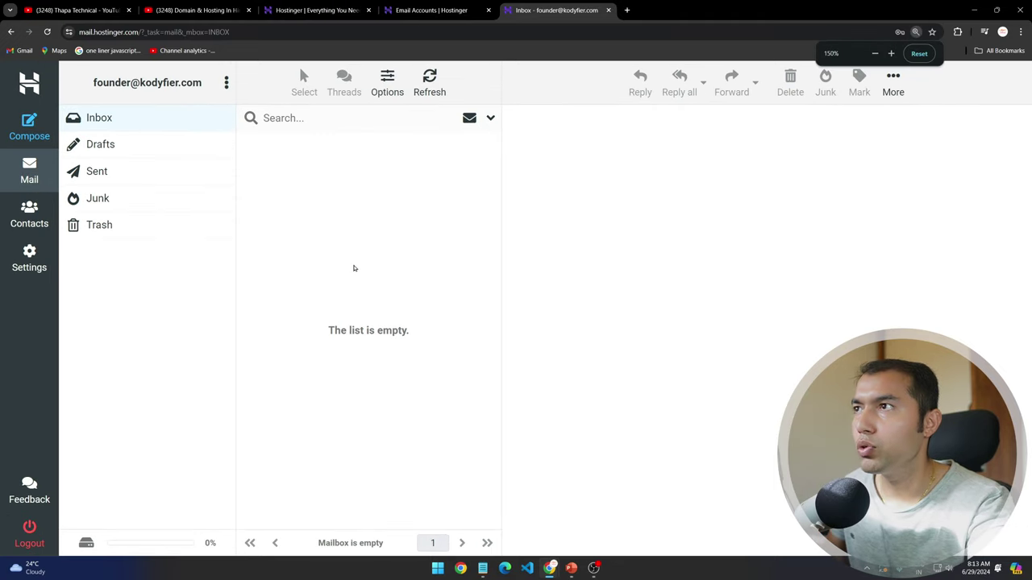
key("ctrl+minus")
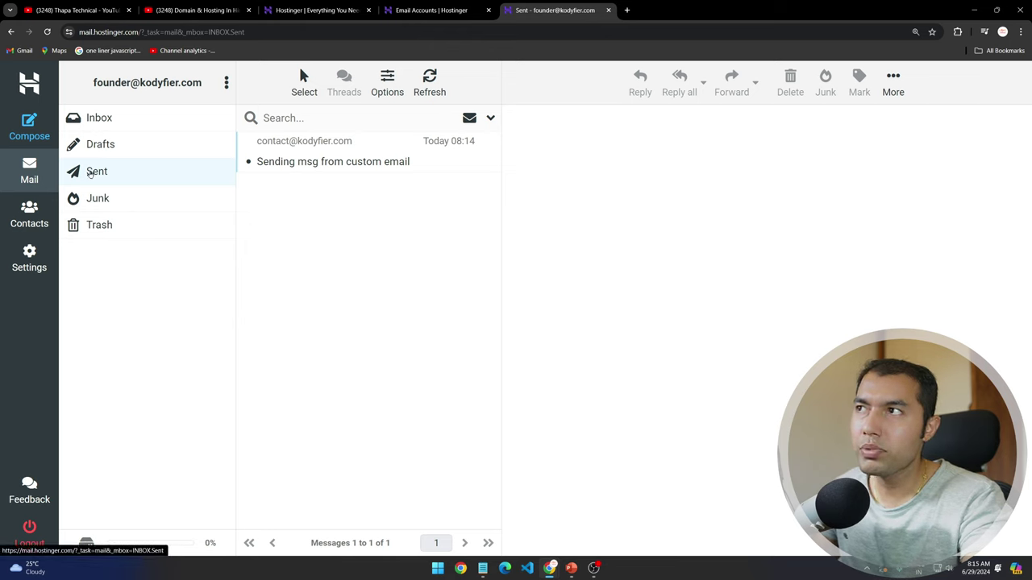
Log in as the contact mailbox, open the received test message, then return to Email Accounts.
left_click(331, 153)
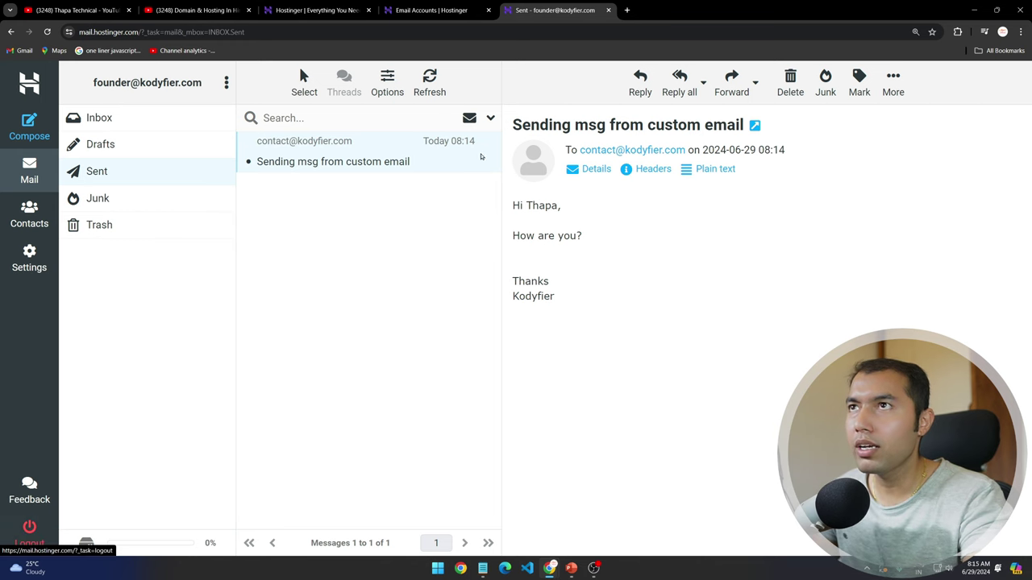
key("ctrl+shift+Tab")
left_click(819, 314)
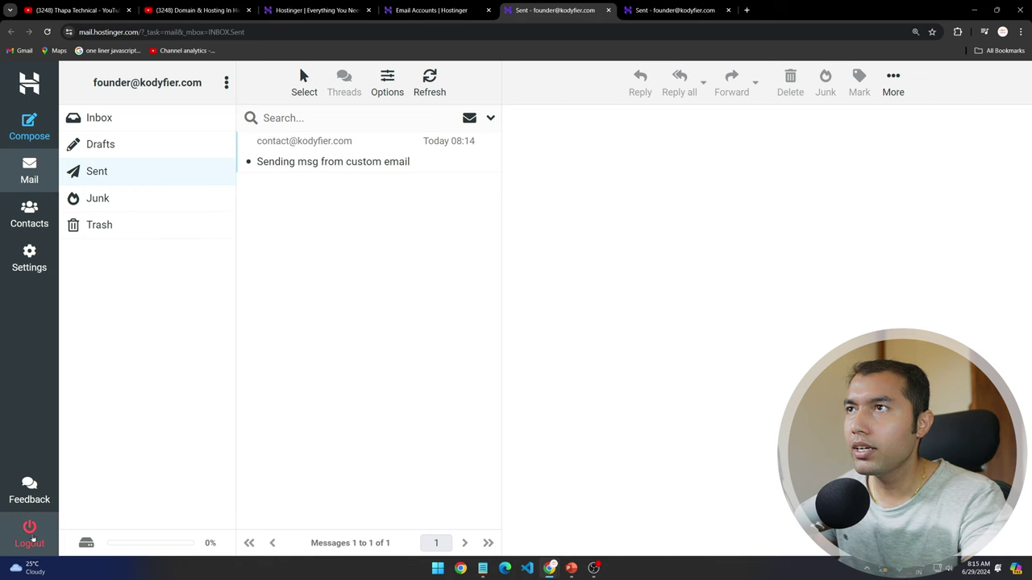
left_click(32, 538)
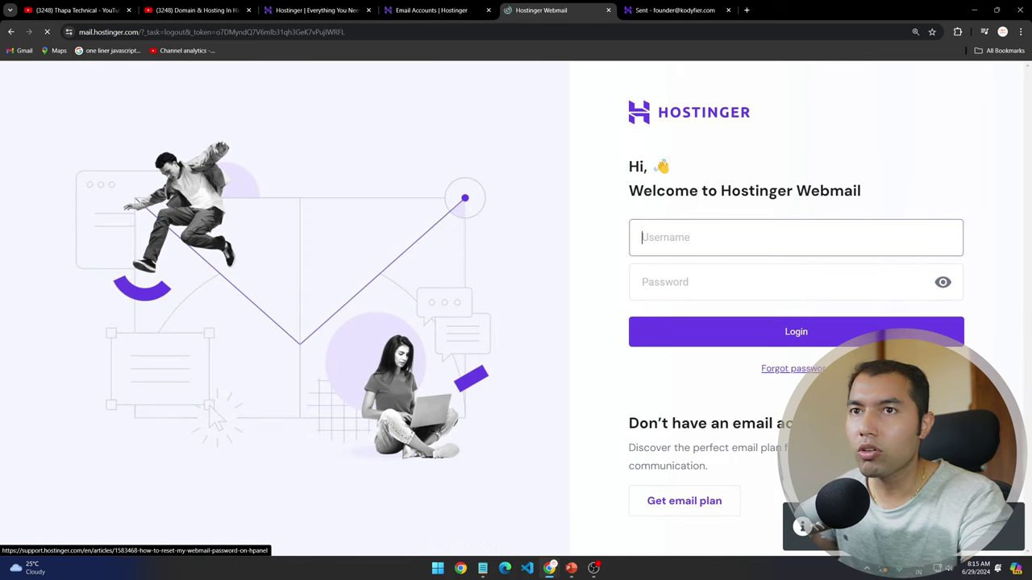
left_click(709, 328)
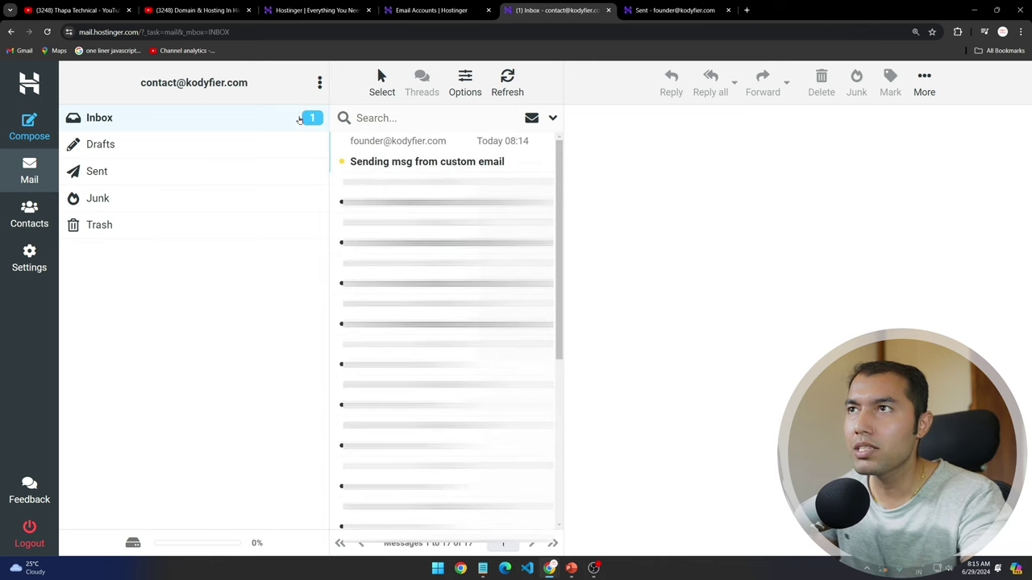
left_click(396, 162)
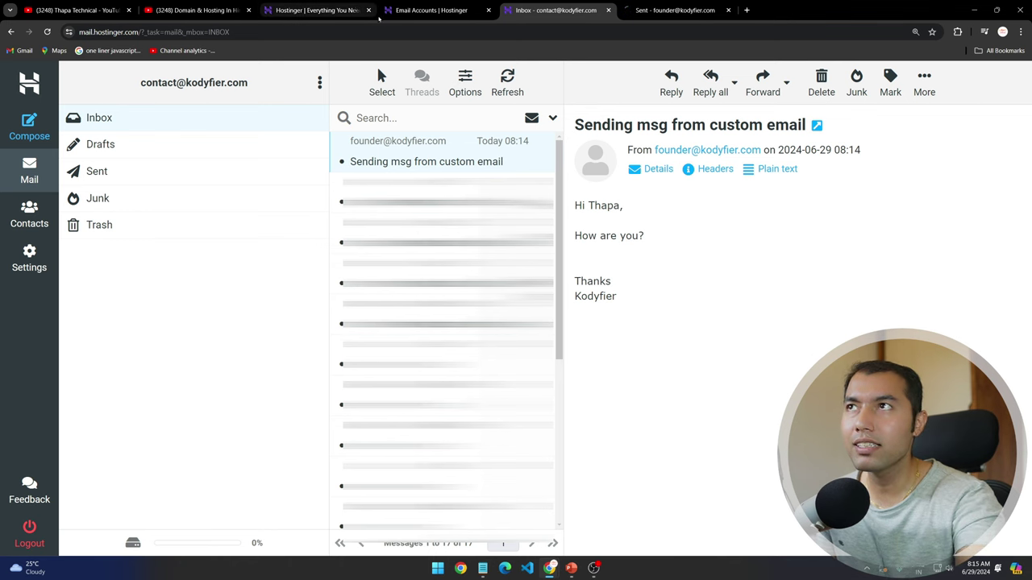
left_click(431, 9)
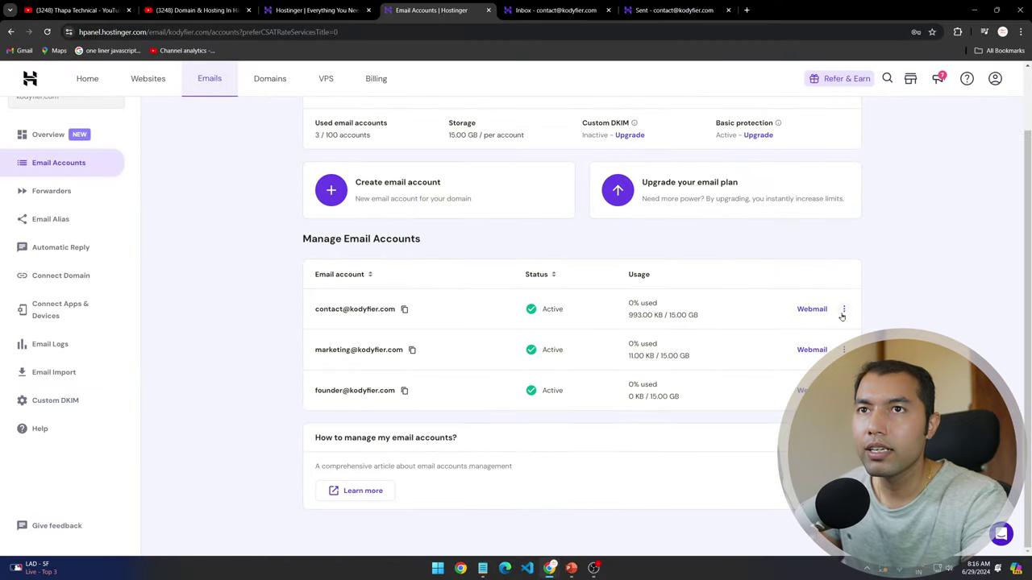
Show the contact account's options menu, then switch to the Hostinger homepage.
left_click(844, 311)
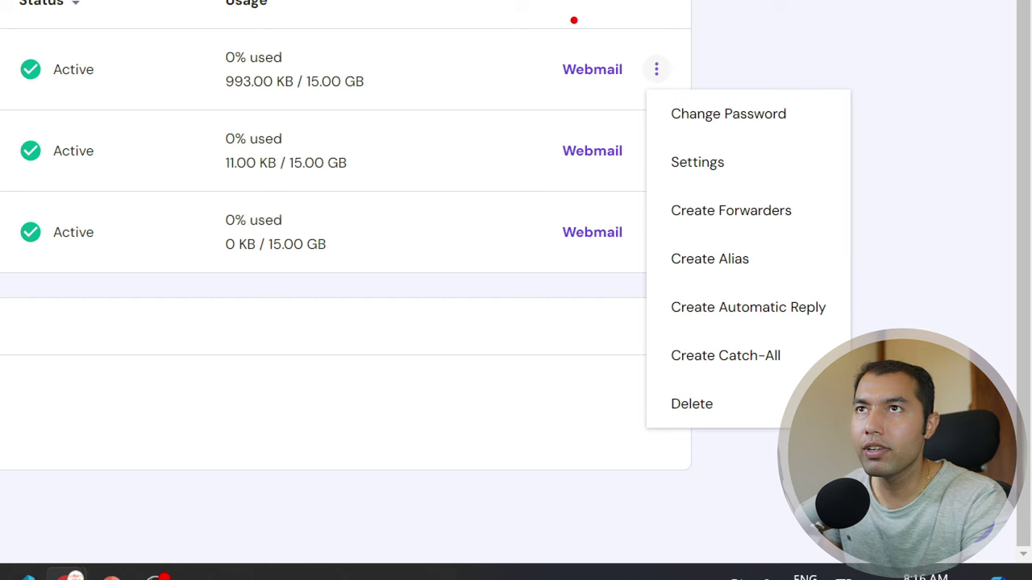
left_click_drag(806, 97, 824, 95)
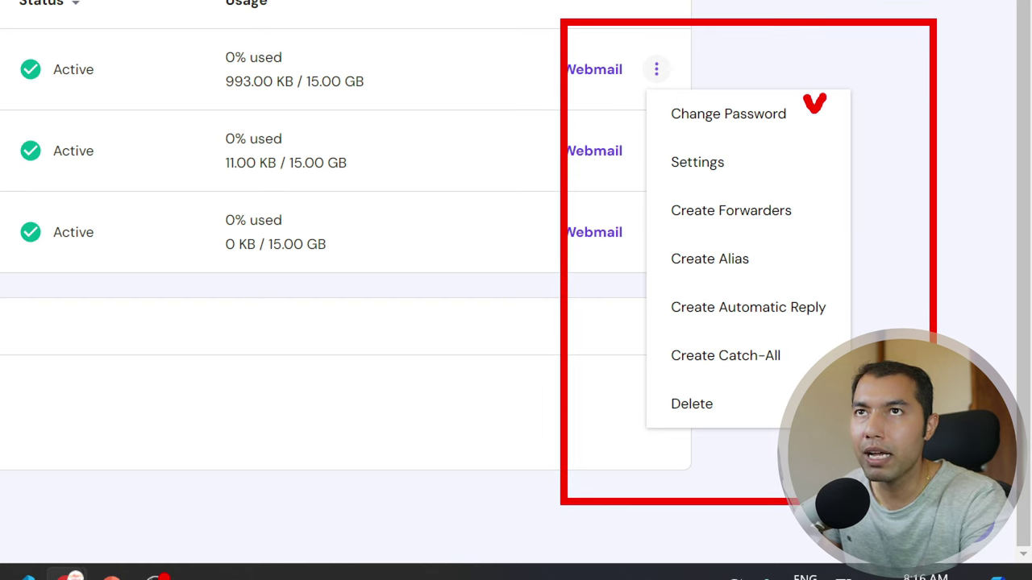
left_click_drag(746, 159, 771, 138)
left_click_drag(815, 211, 843, 198)
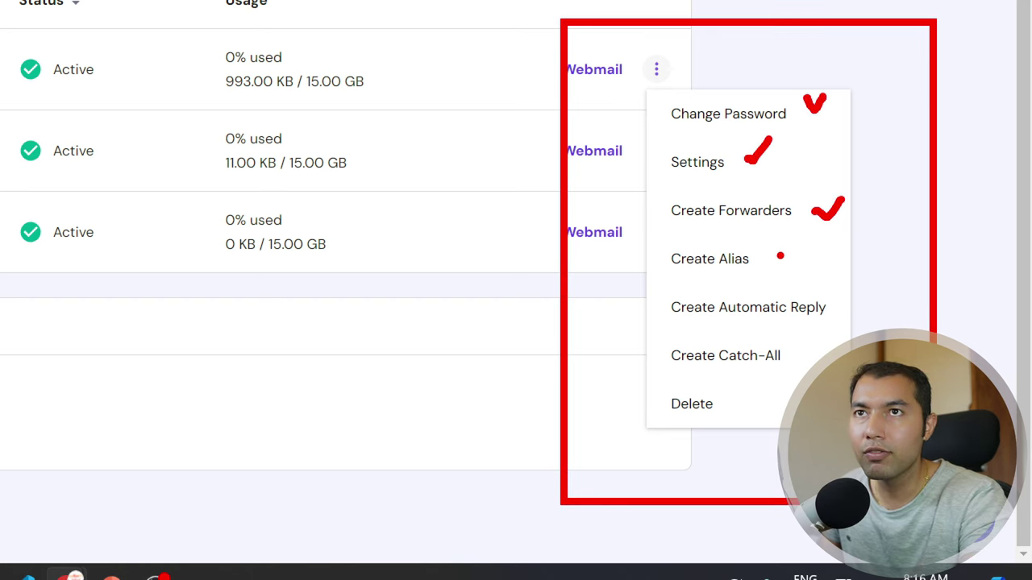
left_click_drag(773, 256, 812, 239)
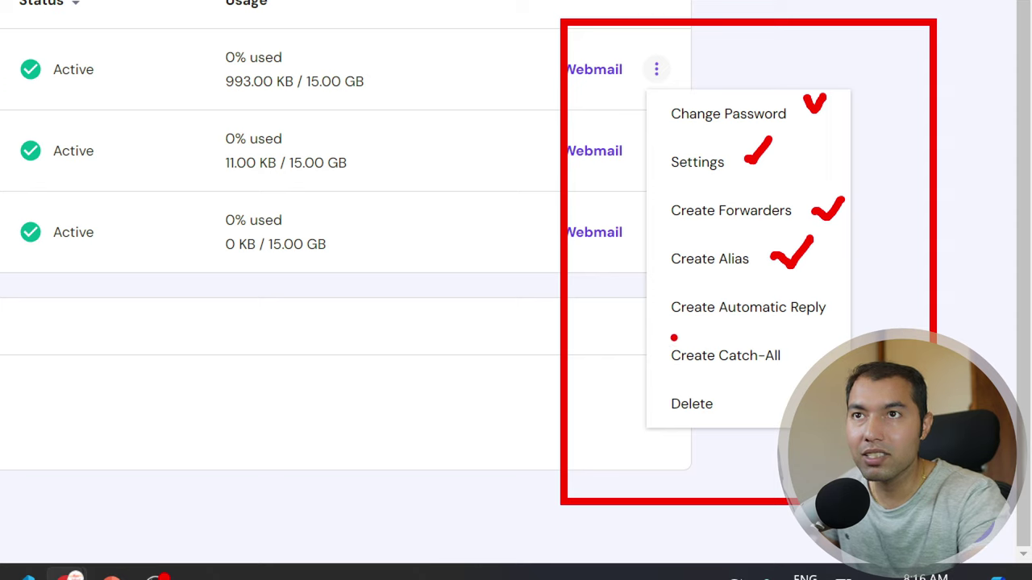
mouse_move(658, 291)
left_mouse_down()
mouse_move(794, 326)
mouse_move(847, 325)
left_mouse_up()
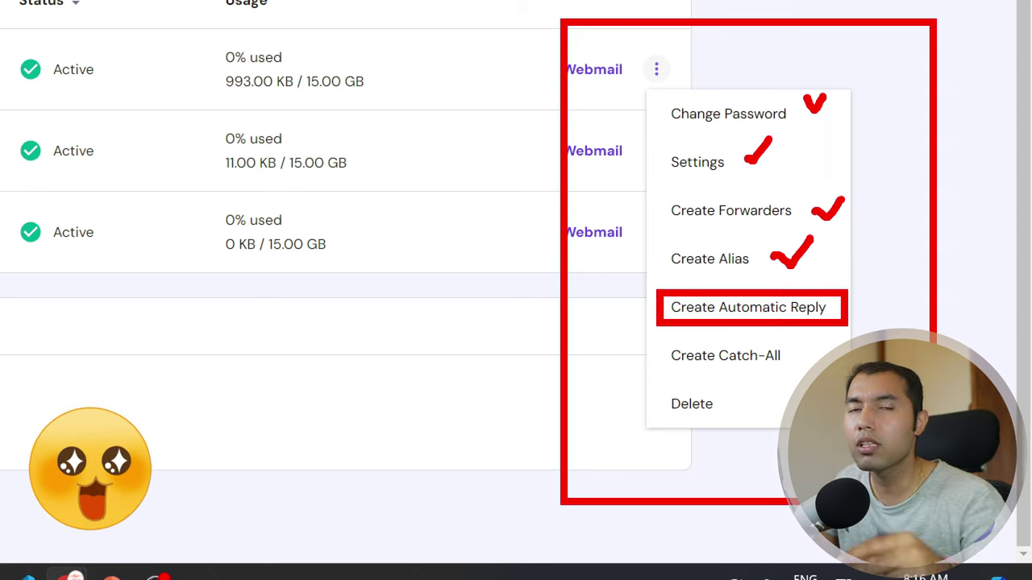
left_click(740, 226)
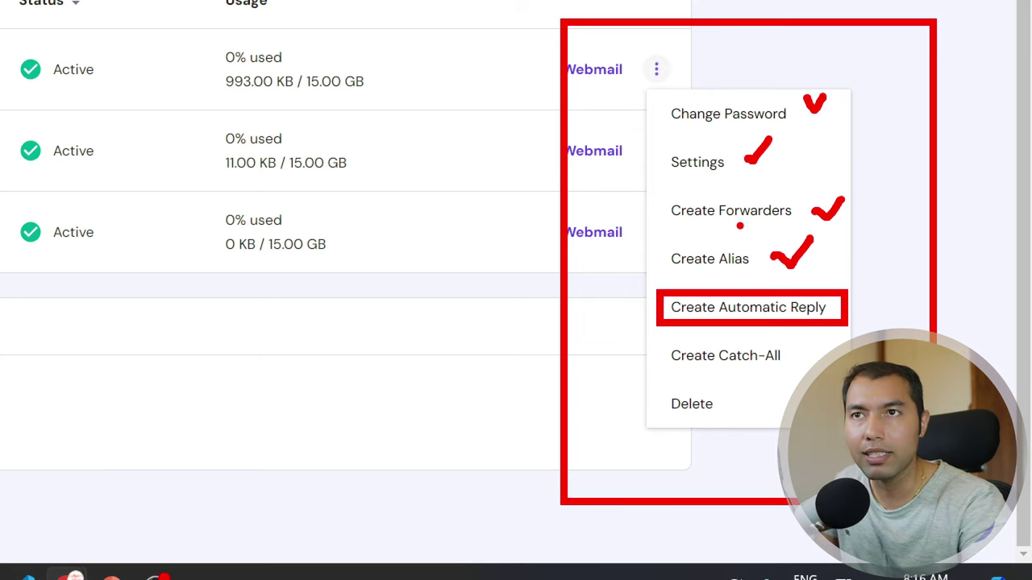
left_click_drag(789, 356, 814, 364)
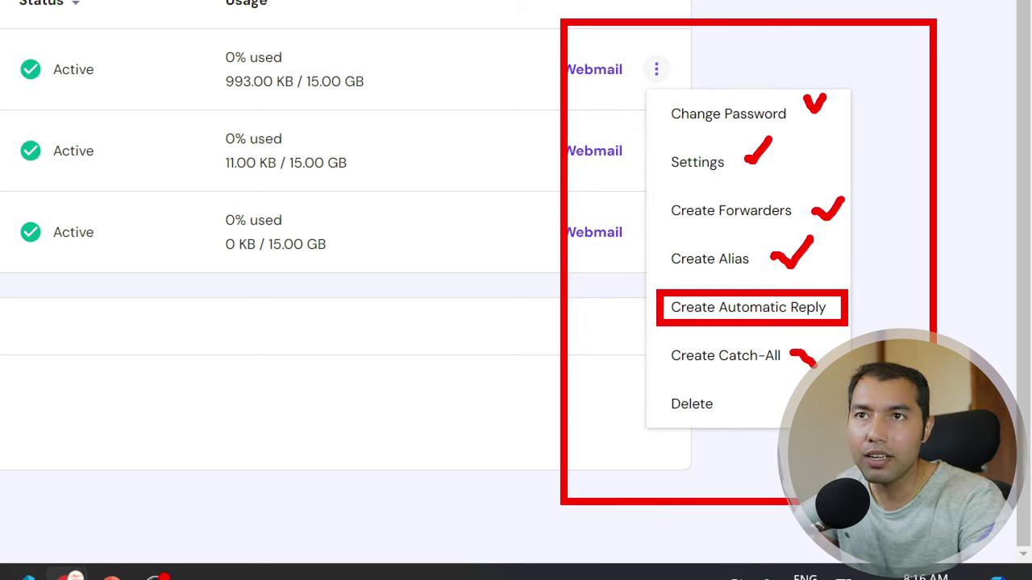
mouse_move(653, 385)
left_mouse_down()
mouse_move(691, 427)
mouse_move(780, 420)
left_mouse_up()
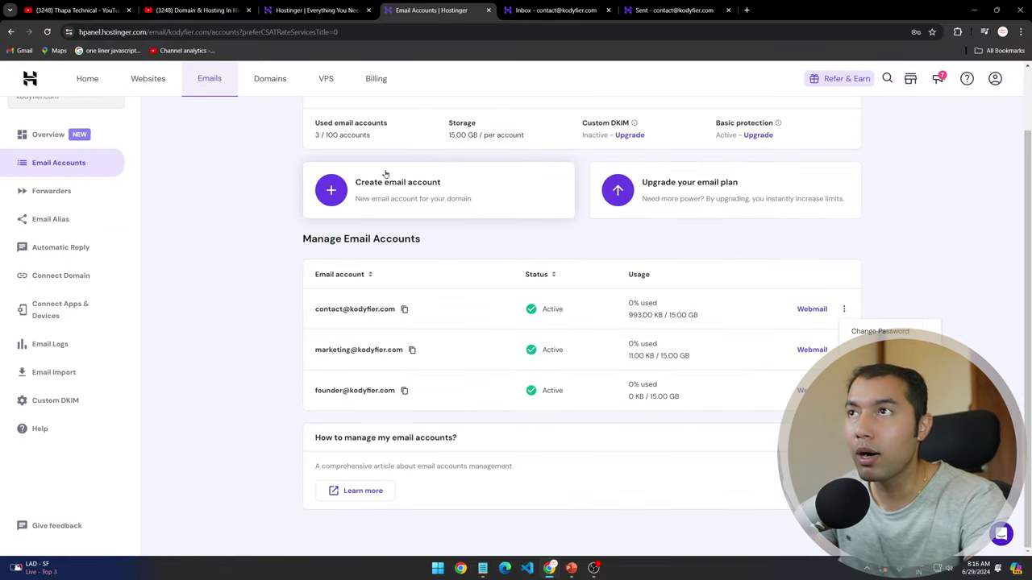
scroll(254, 267, "up", 2)
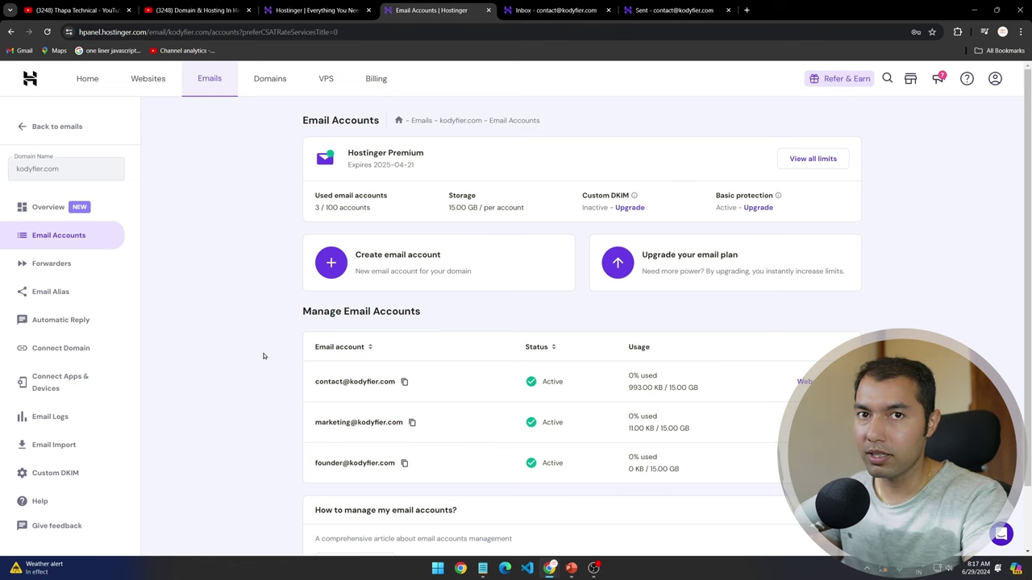
left_click(315, 10)
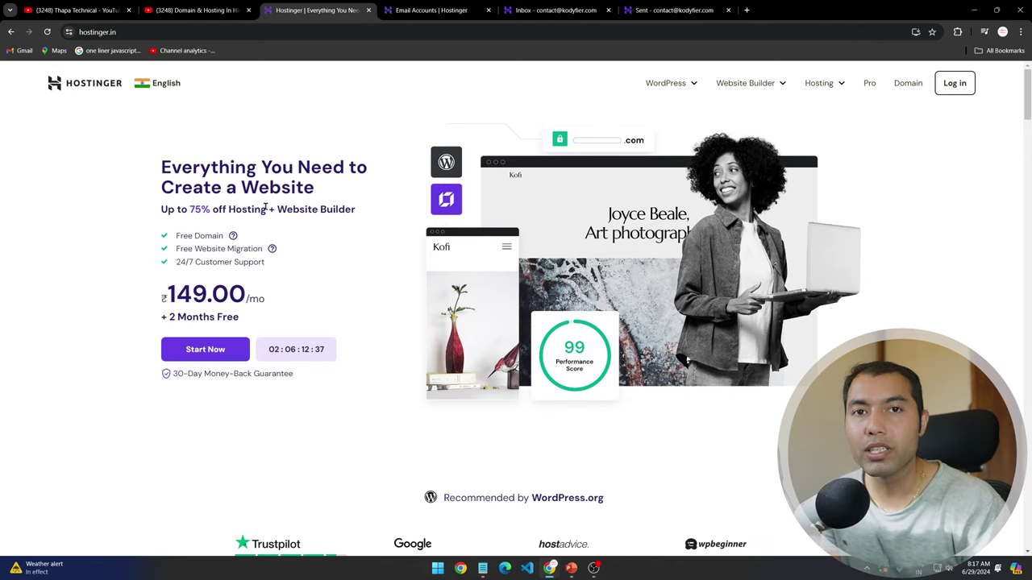
Choose the Premium hosting plan with a 24 MONTHS billing period.
scroll(138, 267, "down", 6)
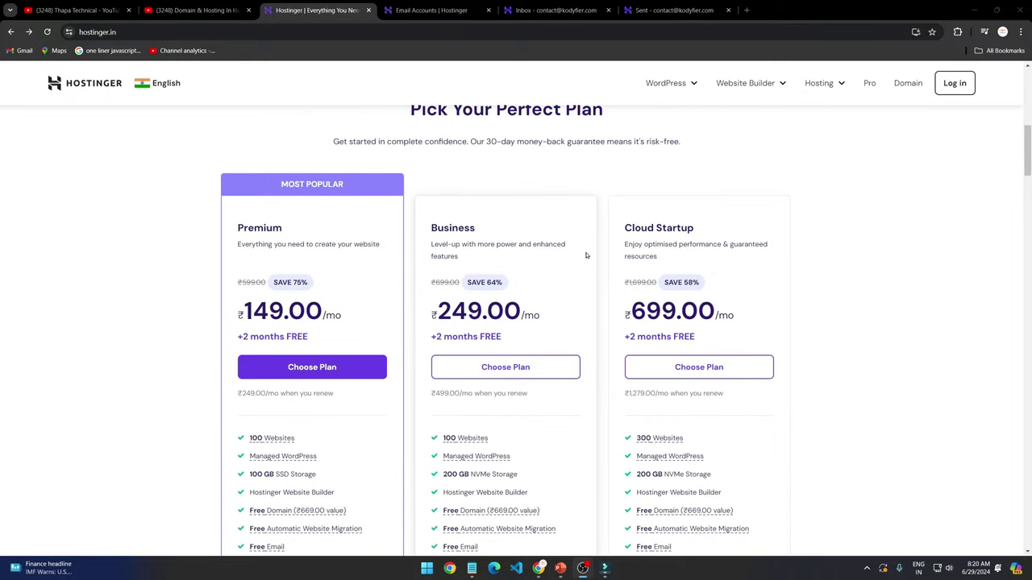
scroll(484, 258, "down", 1)
left_click(291, 267)
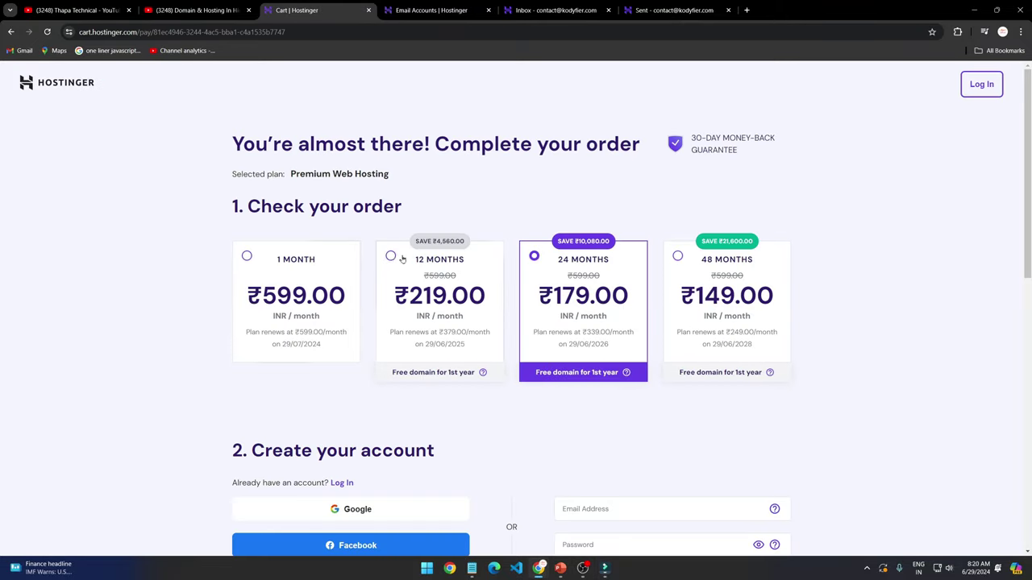
left_click(402, 258)
left_click(573, 334)
scroll(574, 334, "down", 3)
scroll(557, 264, "up", 3)
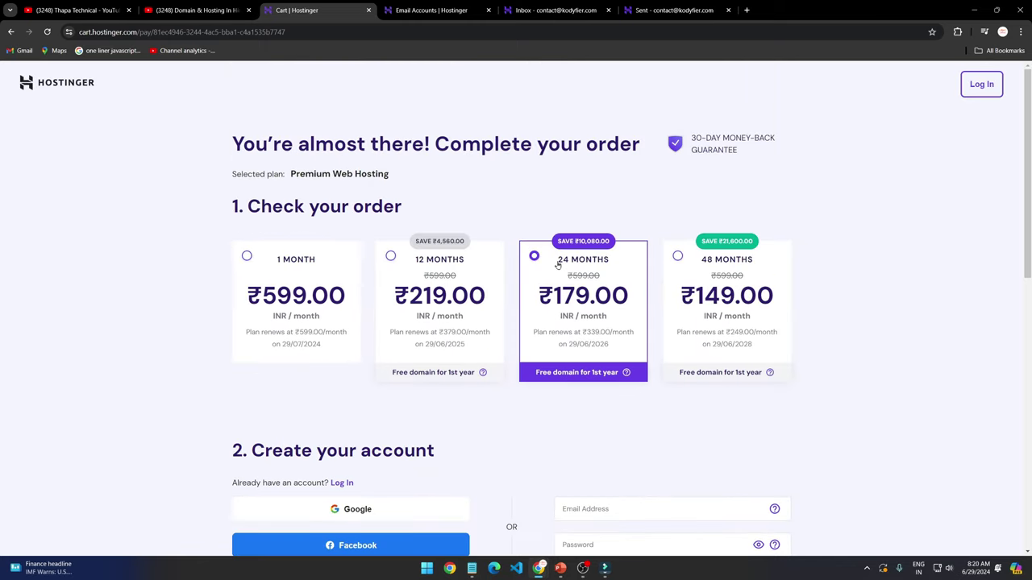
left_click_drag(558, 265, 611, 267)
scroll(828, 363, "down", 10)
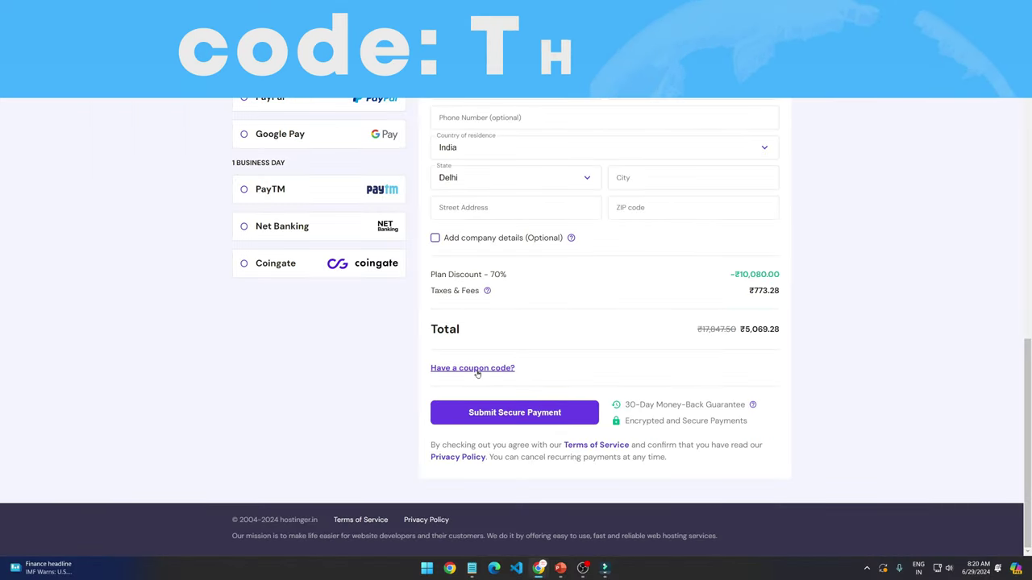
Apply the coupon code THAPA7 to the order.
left_click(215, 360)
type("THA")
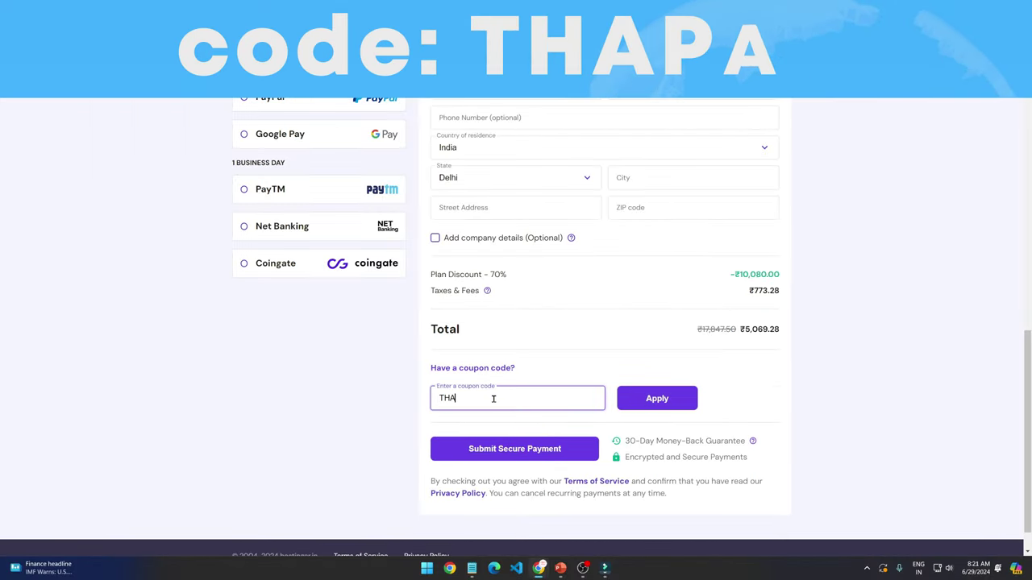
type("PA7")
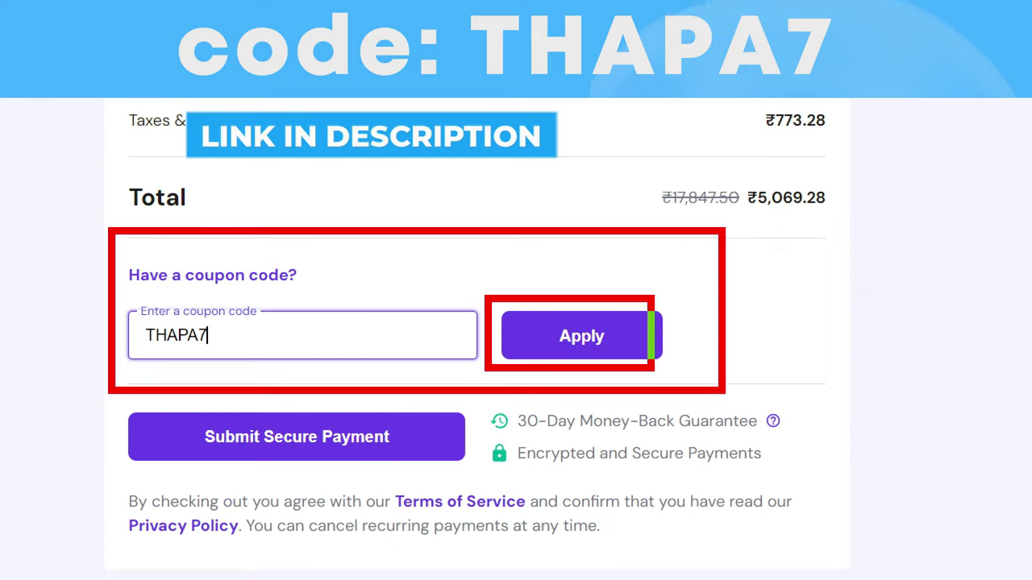
left_click(674, 401)
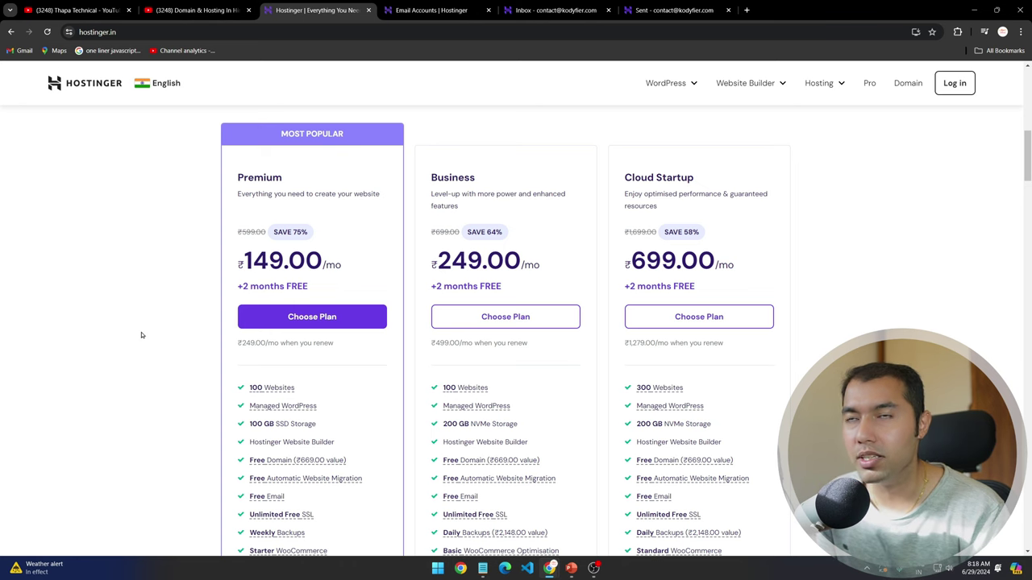
Browse the Domain & Hosting In Hindi 2023 playlist, then switch to the channel home page.
left_click(207, 5)
scroll(533, 466, "up", 5)
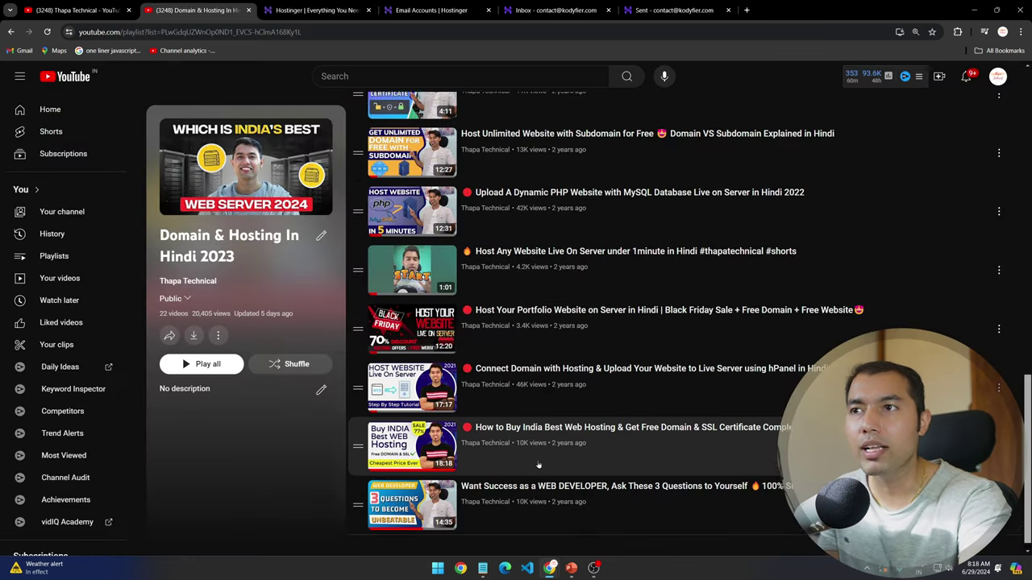
scroll(541, 458, "up", 6)
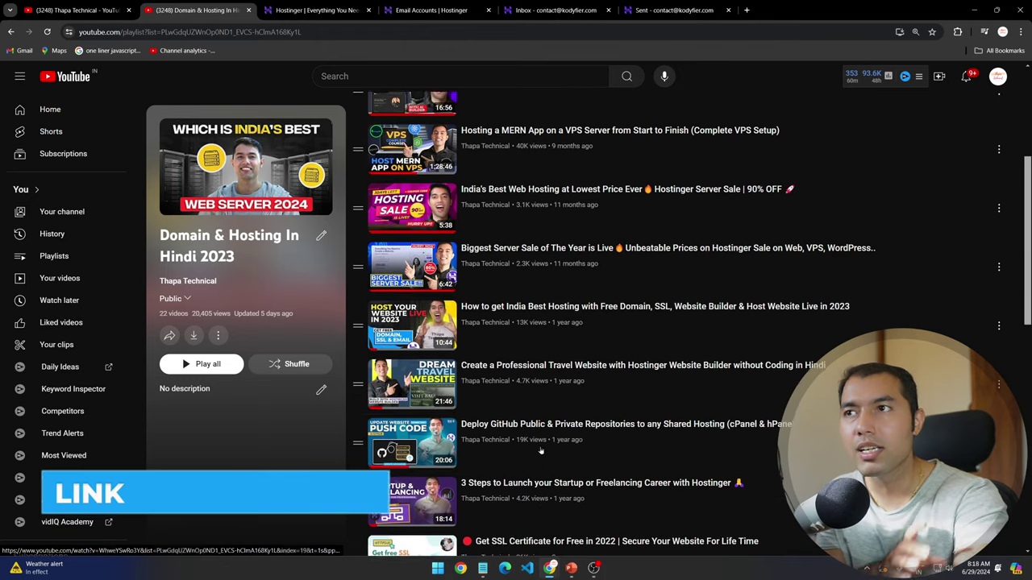
key("ctrl+shift+Tab")
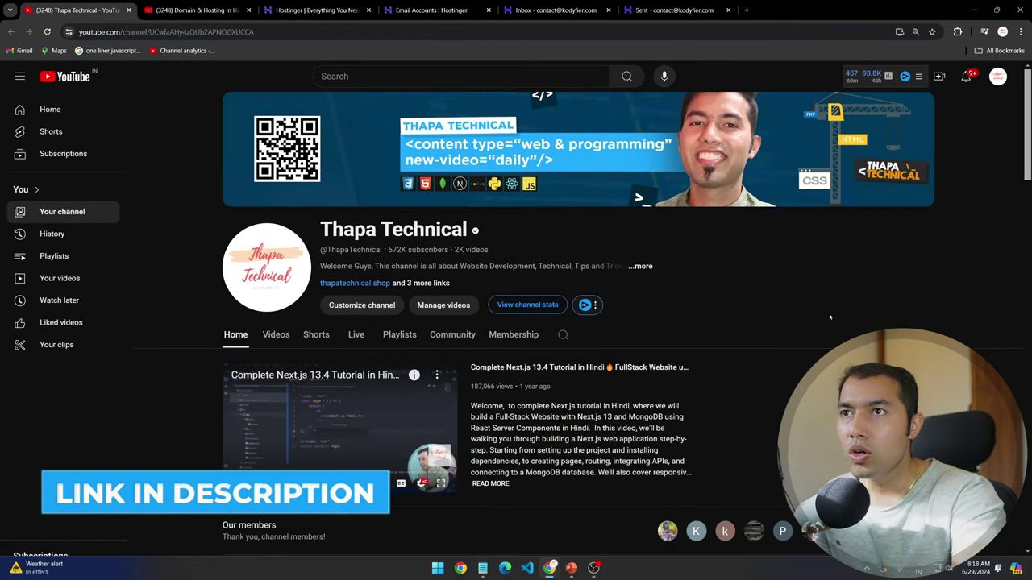